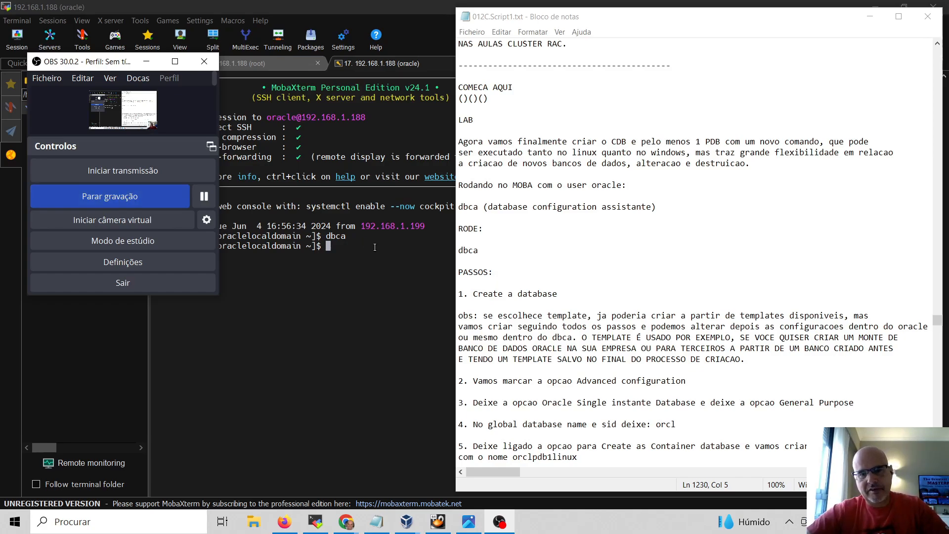
Highlight the dbca command under RODE: in the Notepad lab notes, then return to MobaXterm
{"action": "left_click_drag", "start_coordinate": [494, 256], "coordinate": [454, 251]}
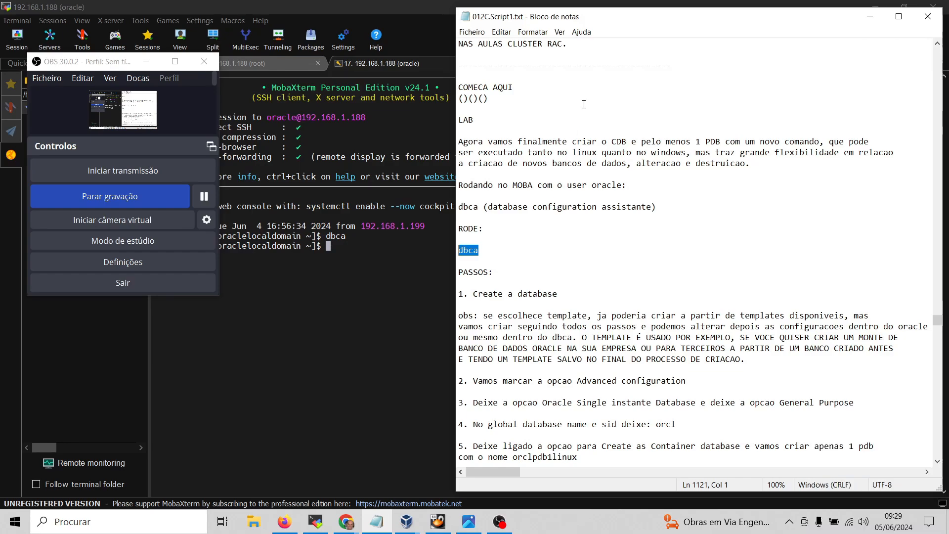
{"action": "left_click", "coordinate": [148, 65]}
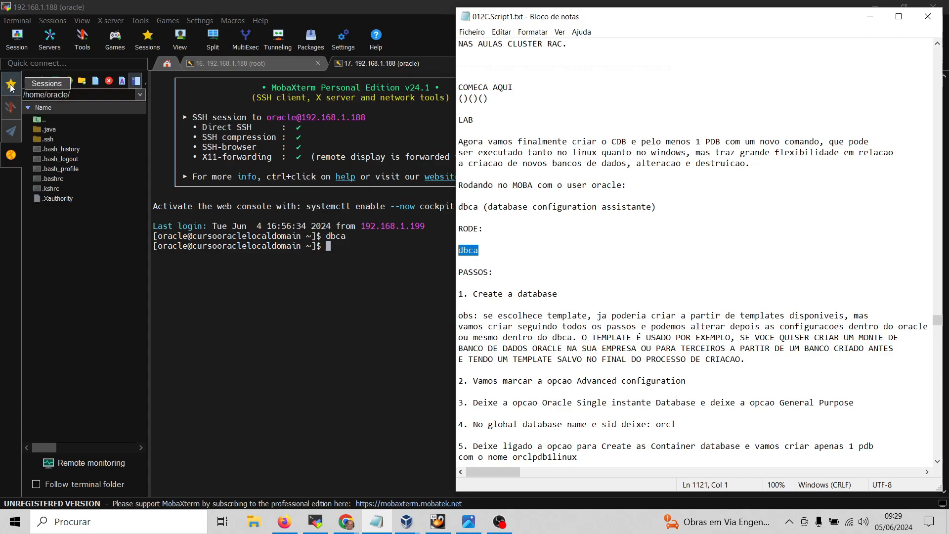
Open a fresh root session to 192.168.1.188, close the old root tab, and show the new root shell
{"action": "left_click", "coordinate": [11, 85]}
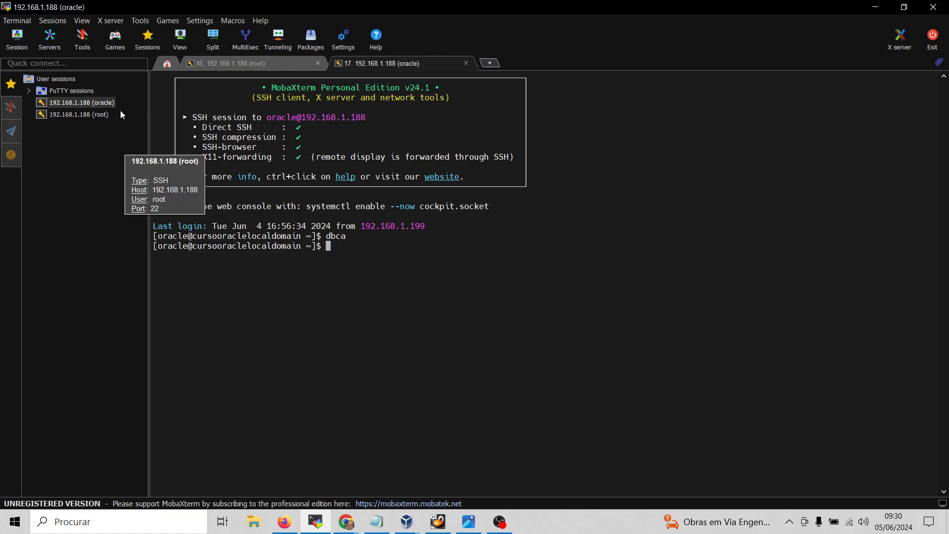
{"action": "double_click", "coordinate": [76, 116]}
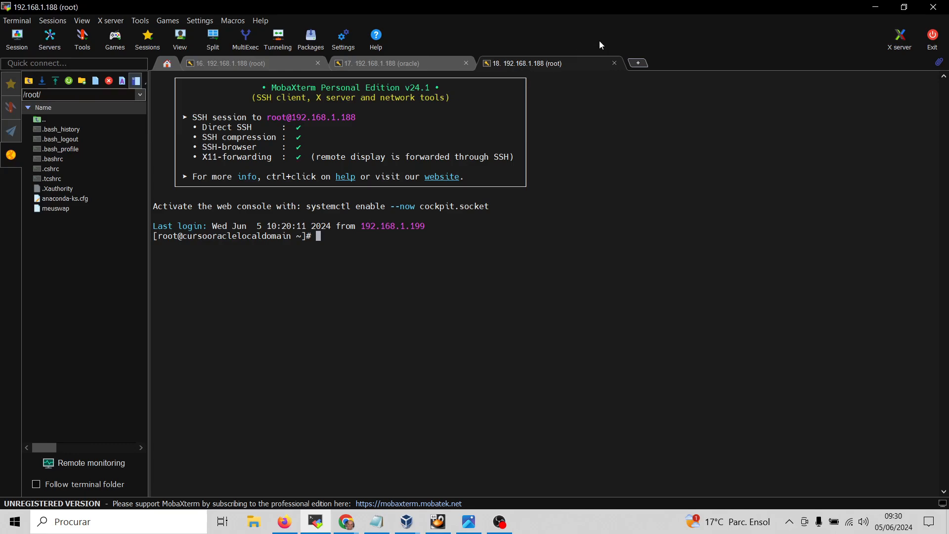
{"action": "left_click", "coordinate": [318, 64]}
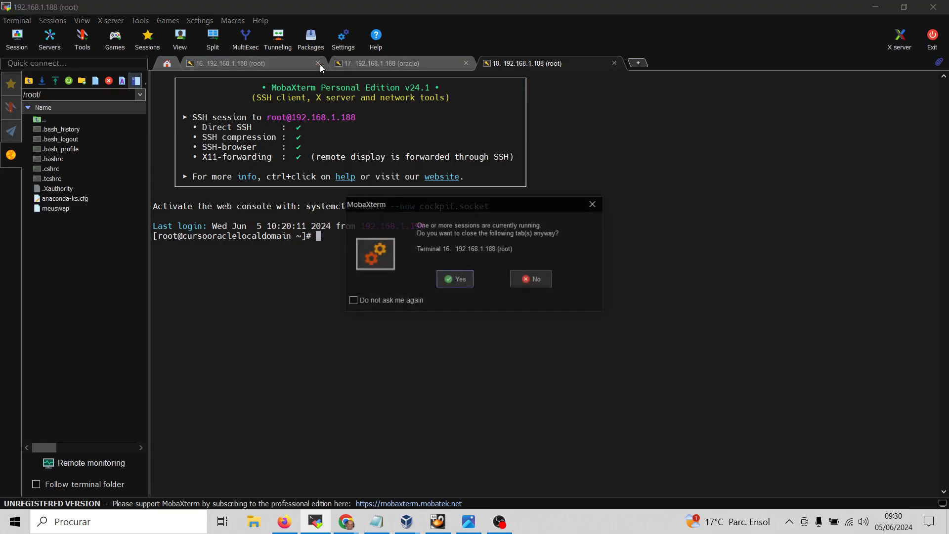
{"action": "left_click", "coordinate": [455, 279]}
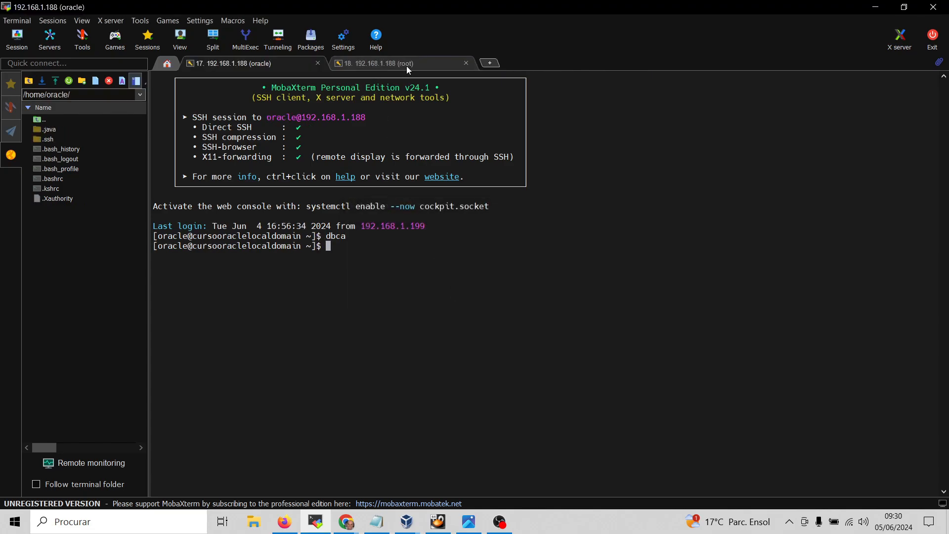
{"action": "left_click", "coordinate": [377, 63]}
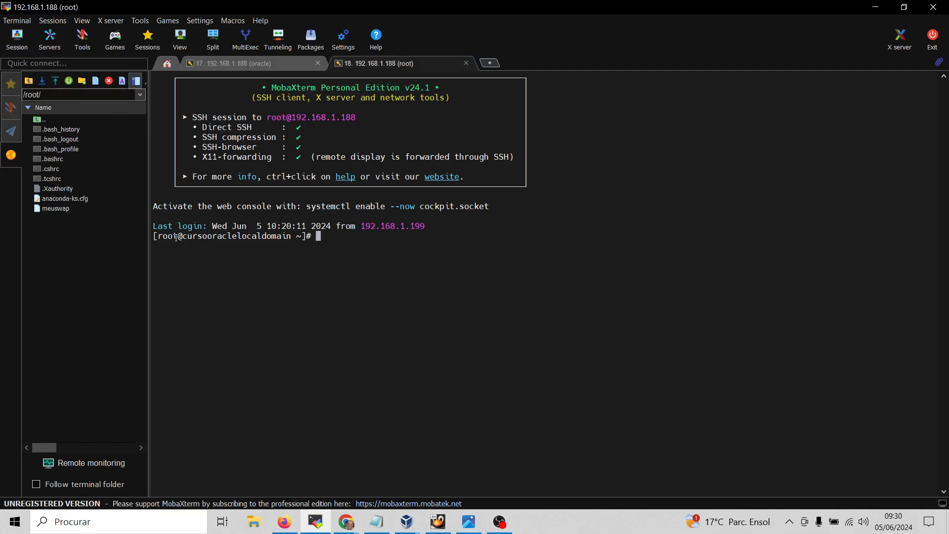
{"action": "left_click", "coordinate": [249, 65]}
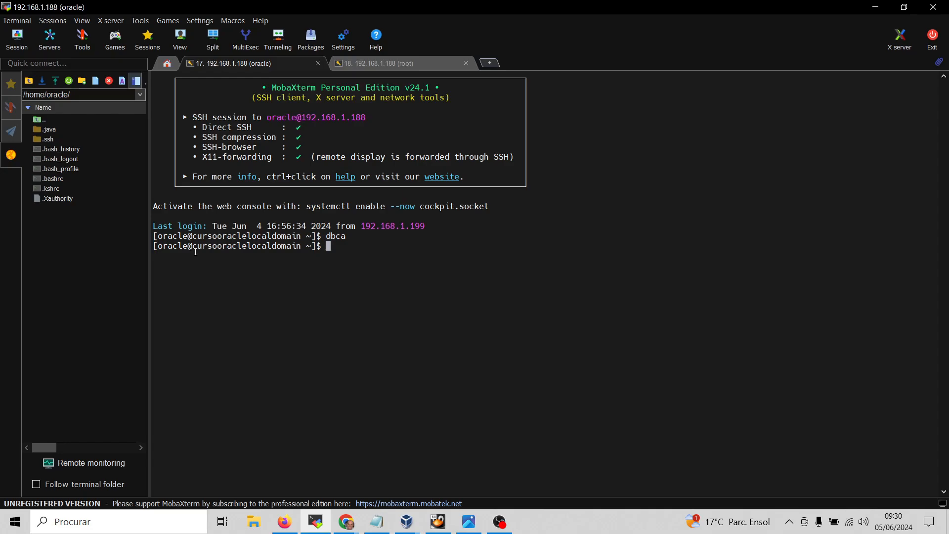
{"action": "left_click", "coordinate": [394, 68]}
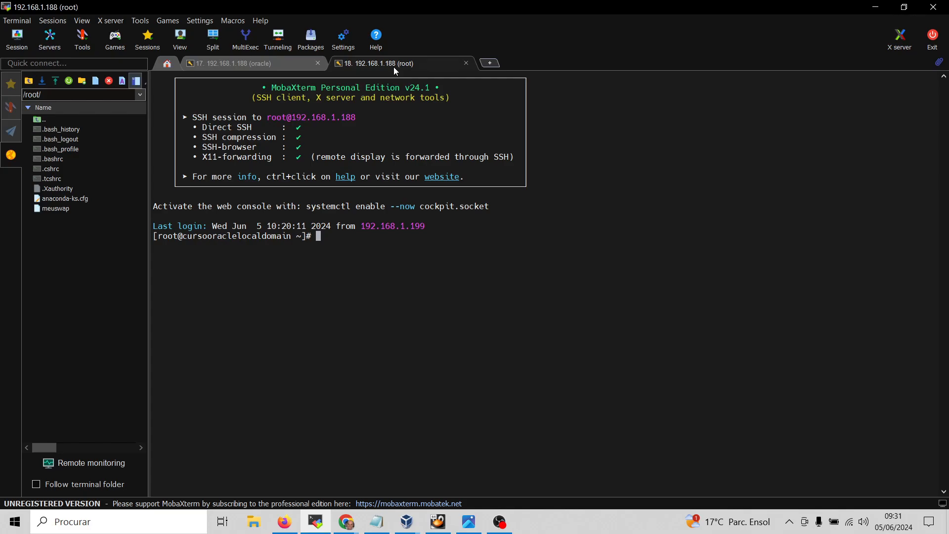
Run dbca as root, where it is refused, then run dbca in the oracle session to launch DBCA
{"action": "type", "text": "dbca"}
{"action": "key", "text": "Return"}
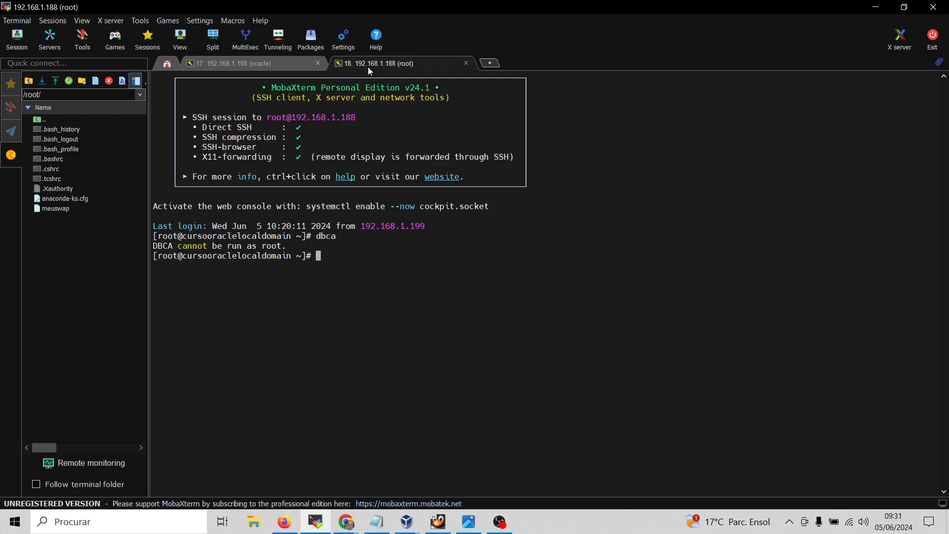
{"action": "left_click", "coordinate": [252, 66]}
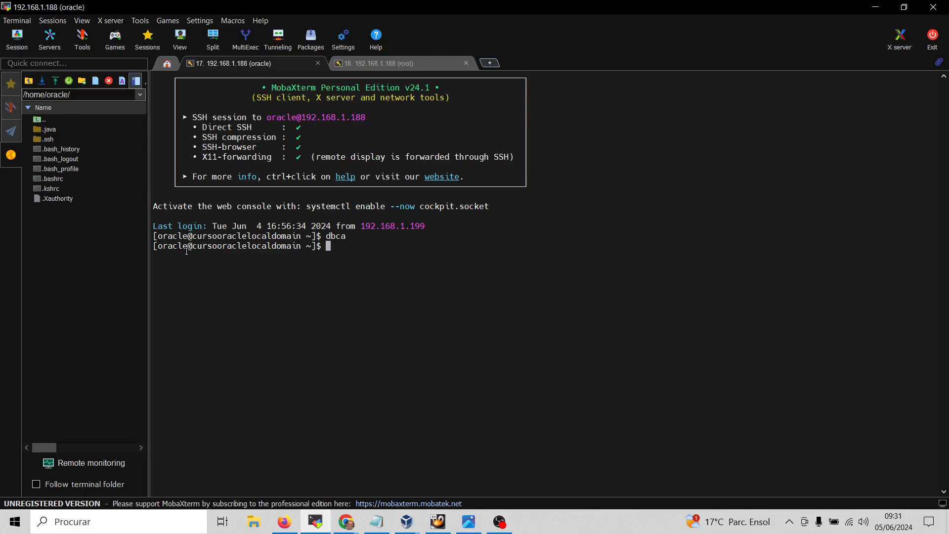
{"action": "type", "text": "dbca"}
{"action": "key", "text": "Return"}
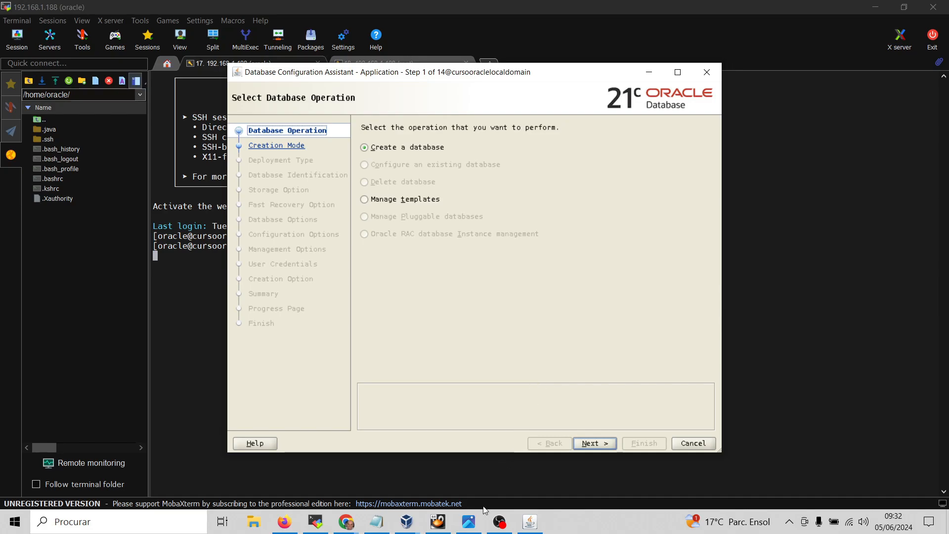
{"action": "left_click", "coordinate": [437, 522]}
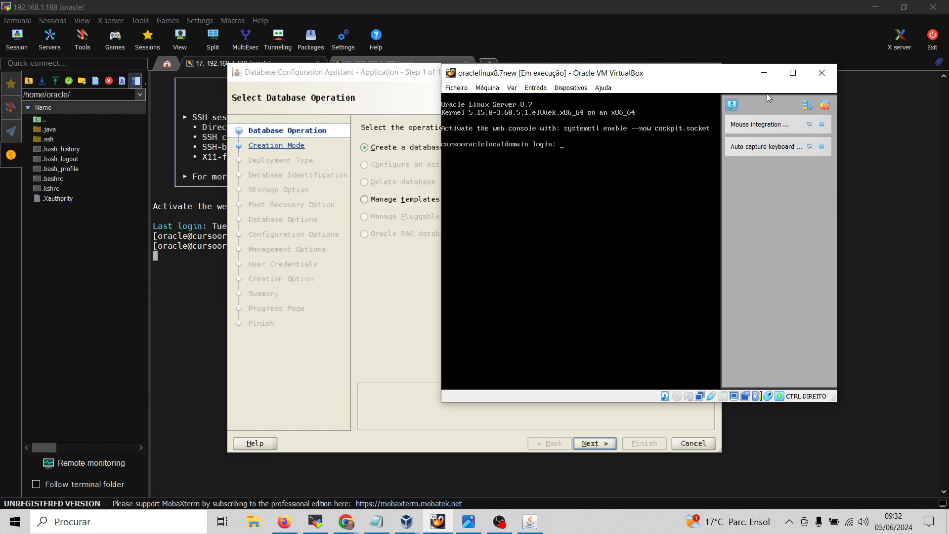
{"action": "key", "text": "Control_R"}
{"action": "left_click", "coordinate": [765, 74]}
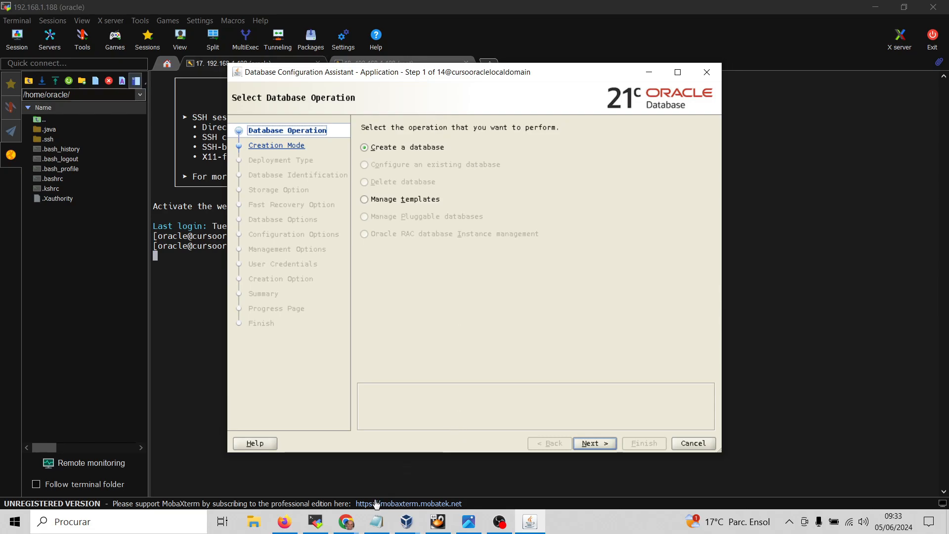
{"action": "left_click", "coordinate": [377, 521]}
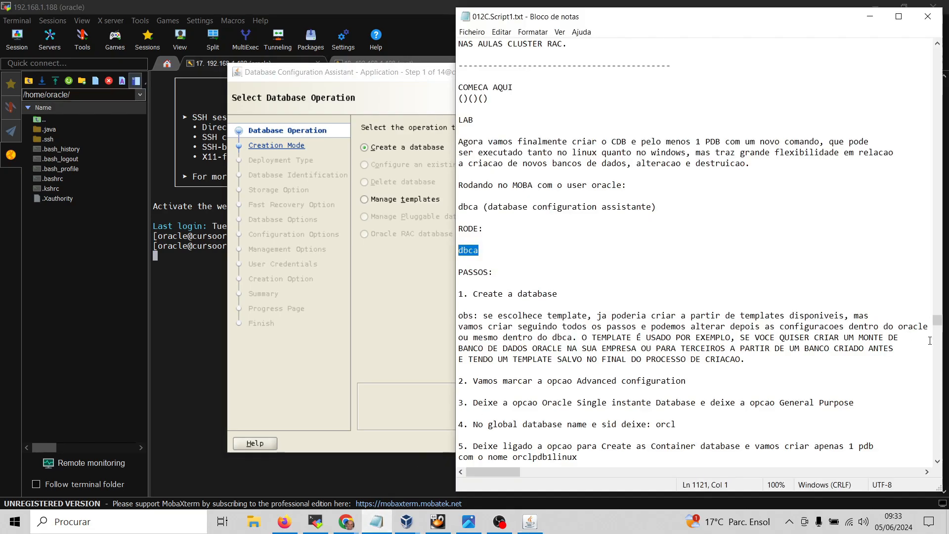
{"action": "left_click", "coordinate": [939, 462]}
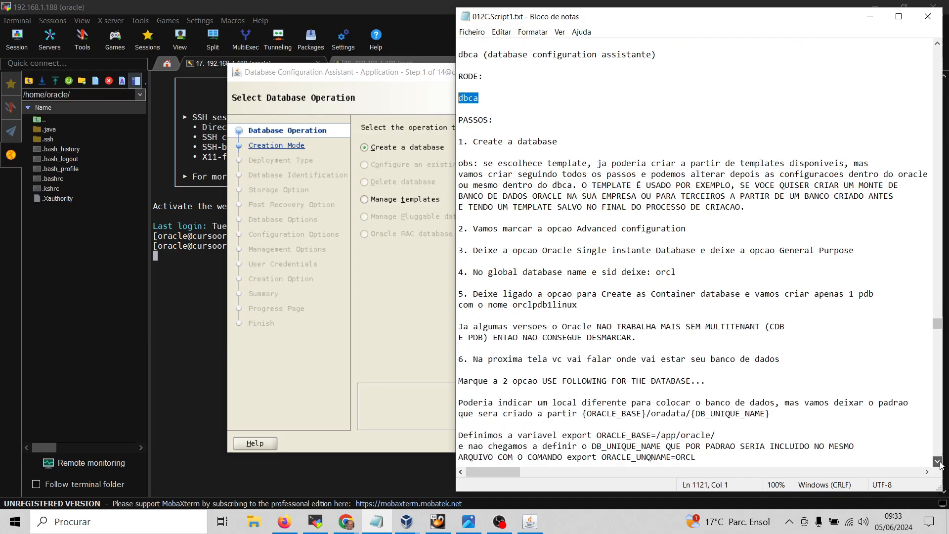
{"action": "left_click", "coordinate": [939, 462]}
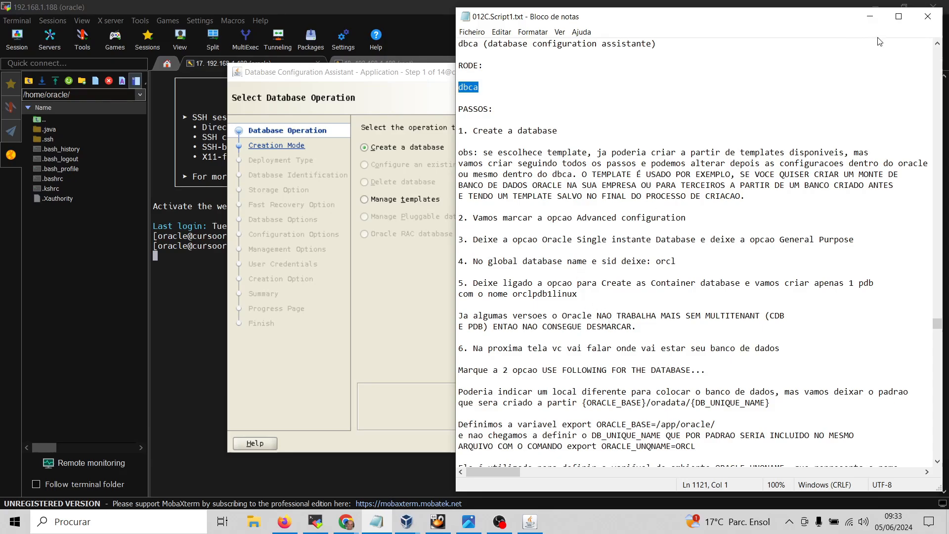
{"action": "left_click", "coordinate": [870, 17]}
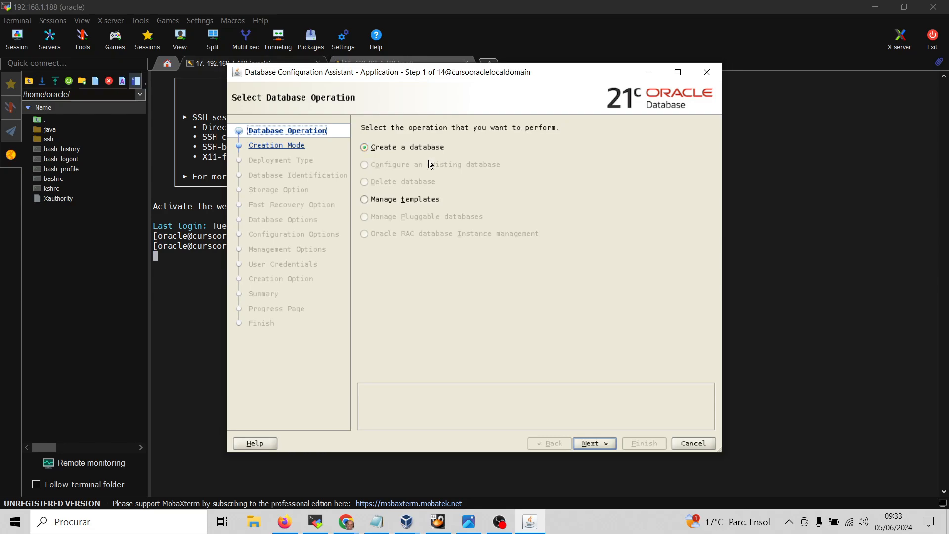
Choose 'Create a database' instead of Manage templates and advance to Database Creation Mode
{"action": "left_click", "coordinate": [365, 199]}
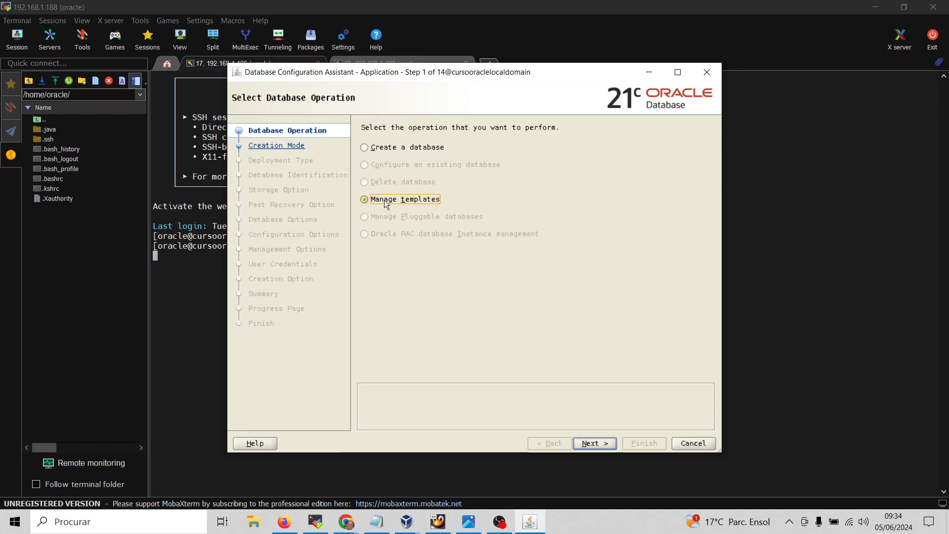
{"action": "left_click", "coordinate": [366, 148]}
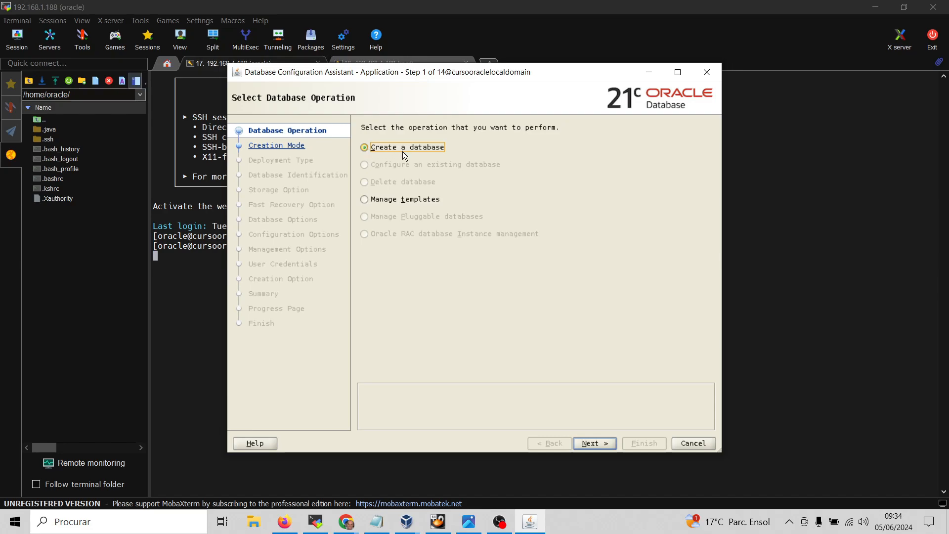
{"action": "left_click", "coordinate": [595, 443]}
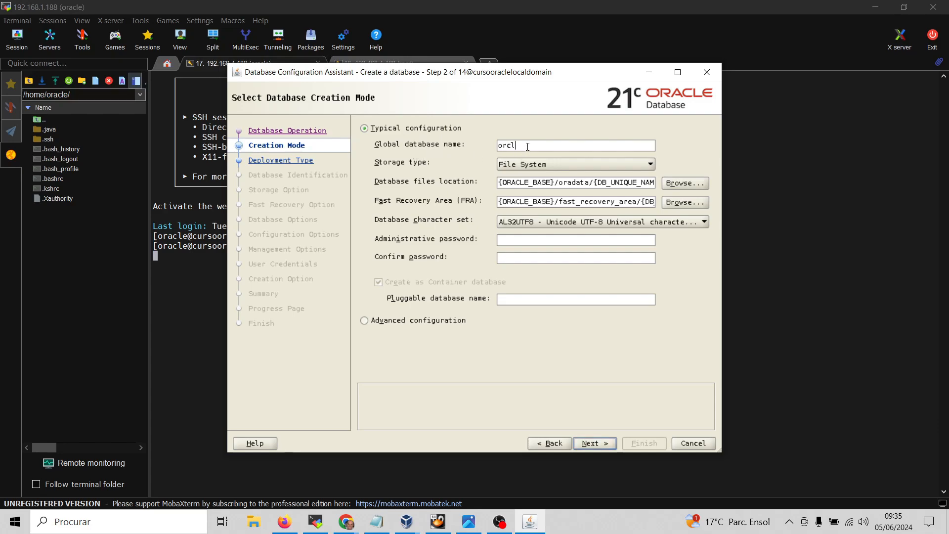
{"action": "left_click_drag", "start_coordinate": [524, 146], "coordinate": [489, 139]}
{"action": "left_click", "coordinate": [555, 186]}
{"action": "left_click_drag", "start_coordinate": [554, 182], "coordinate": [496, 181]}
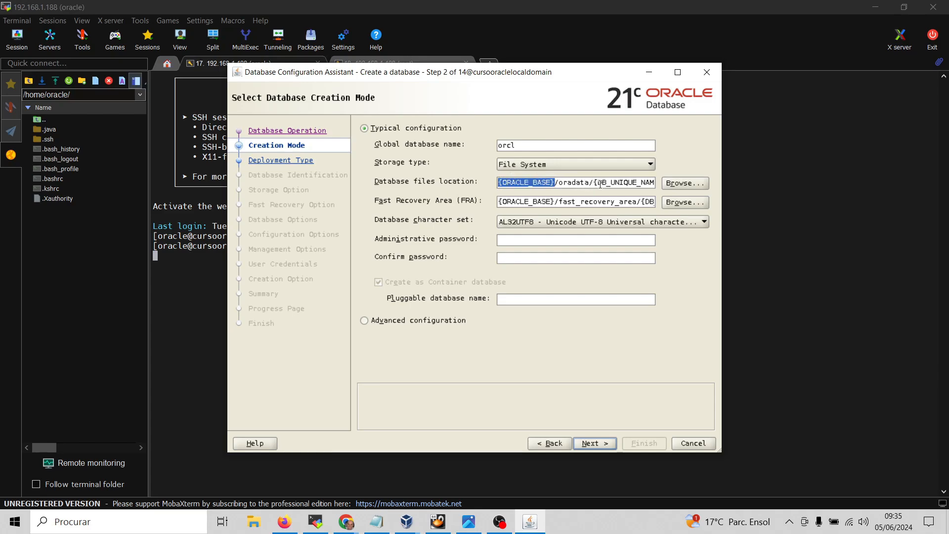
{"action": "left_click", "coordinate": [555, 184]}
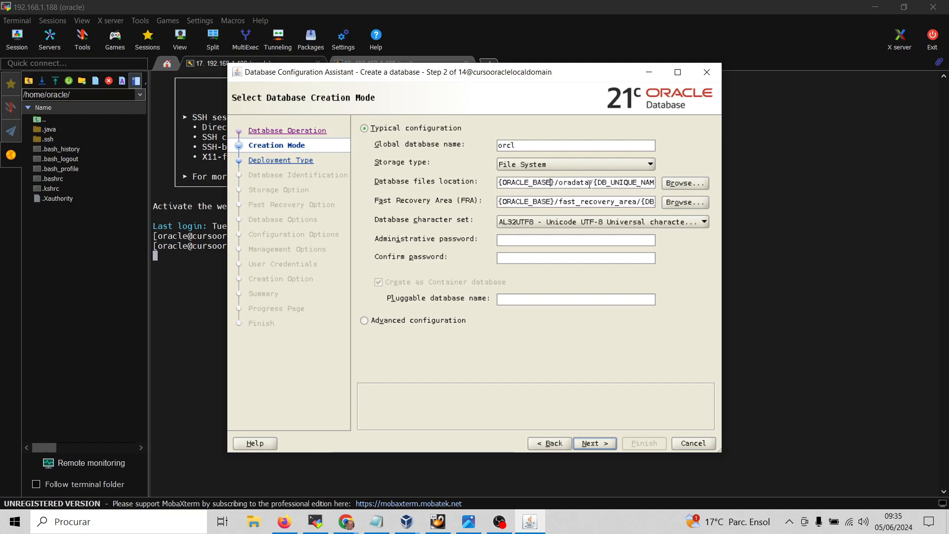
{"action": "left_click_drag", "start_coordinate": [599, 182], "coordinate": [556, 183]}
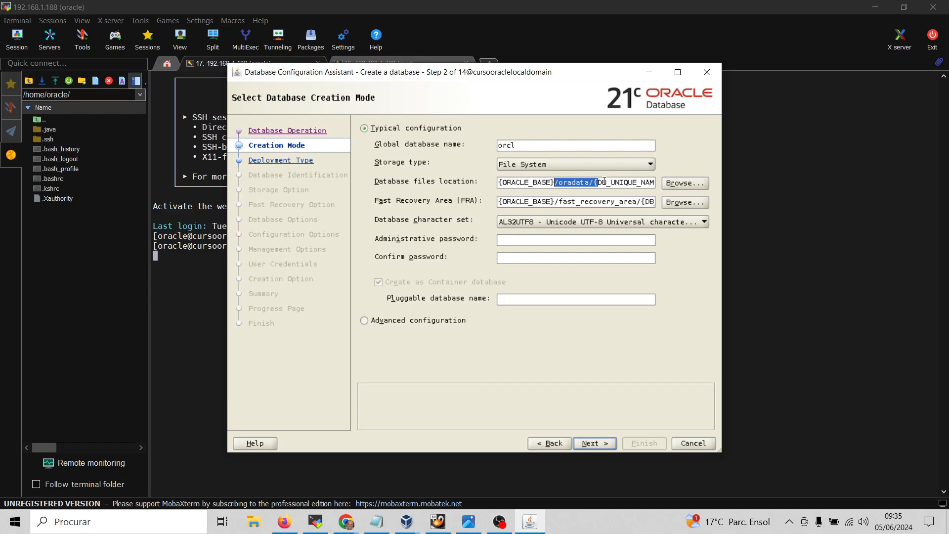
{"action": "left_click", "coordinate": [554, 182]}
{"action": "left_click_drag", "start_coordinate": [553, 182], "coordinate": [496, 183]}
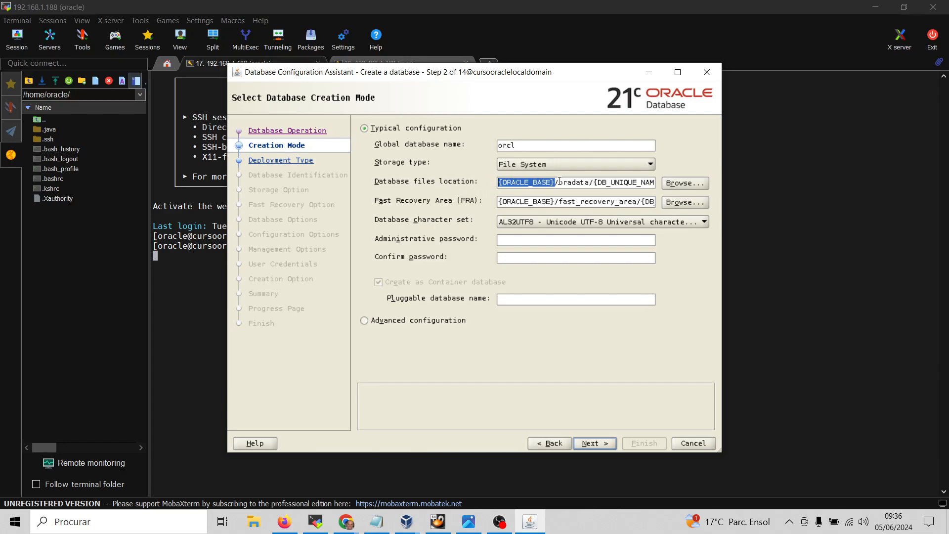
{"action": "left_click", "coordinate": [599, 183]}
{"action": "left_click_drag", "start_coordinate": [597, 183], "coordinate": [550, 182]}
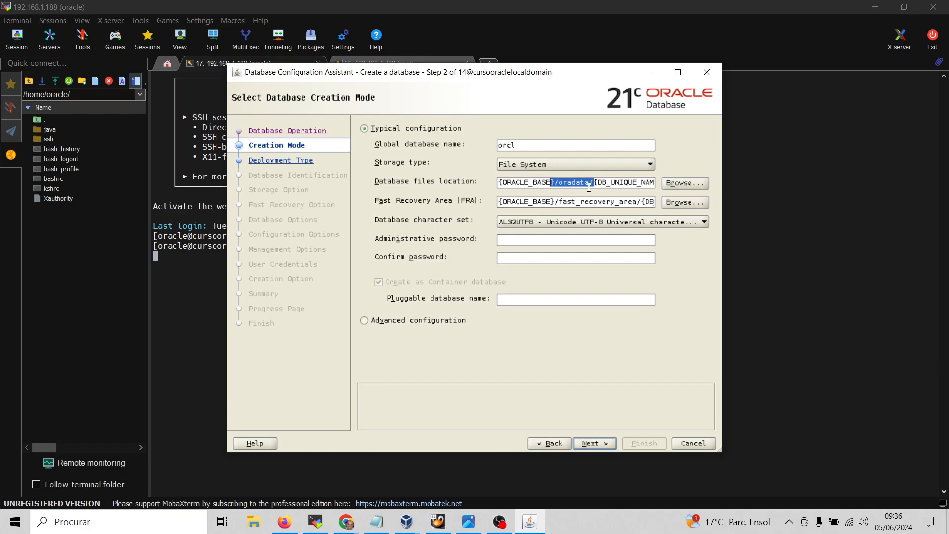
{"action": "left_click", "coordinate": [625, 184]}
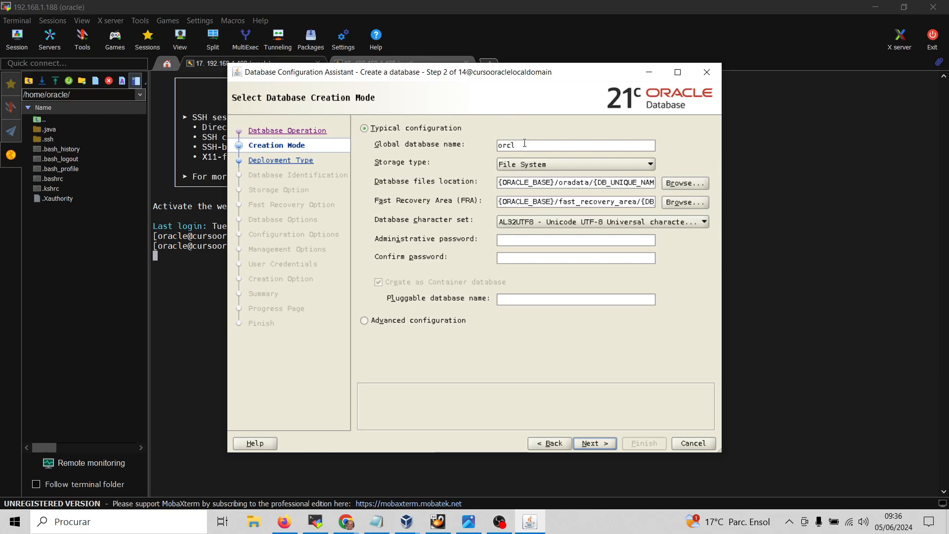
{"action": "mouse_move", "coordinate": [467, 518]}
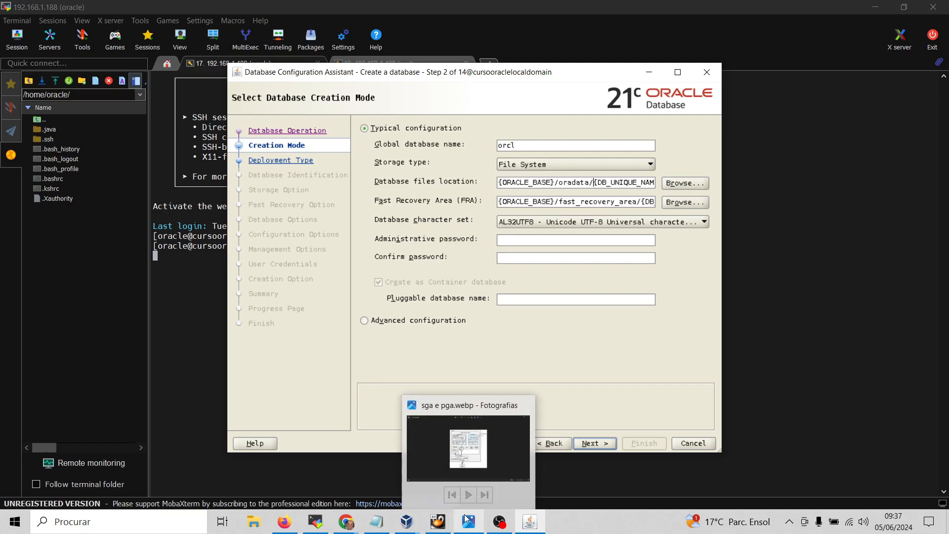
Bring up the 012C.Script1.txt notes and scroll to the paragraph explaining ORACLE_UNQNAME
{"action": "left_click", "coordinate": [382, 523]}
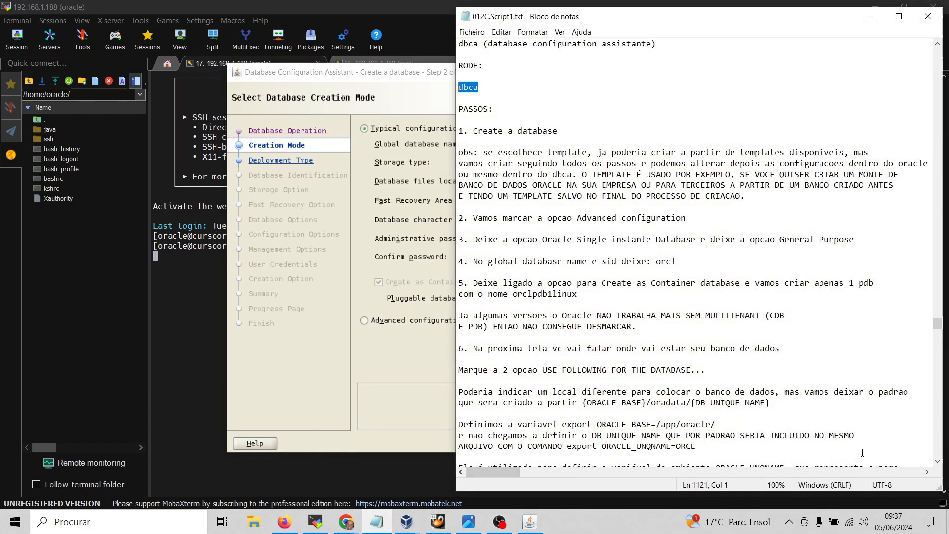
{"action": "left_click", "coordinate": [938, 463]}
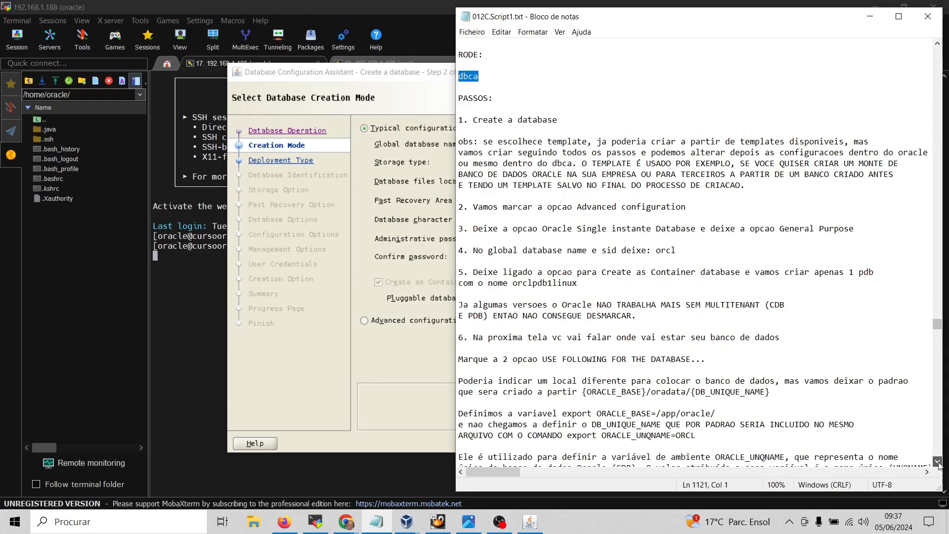
{"action": "scroll", "coordinate": [939, 463], "scroll_direction": "down", "scroll_amount": 4}
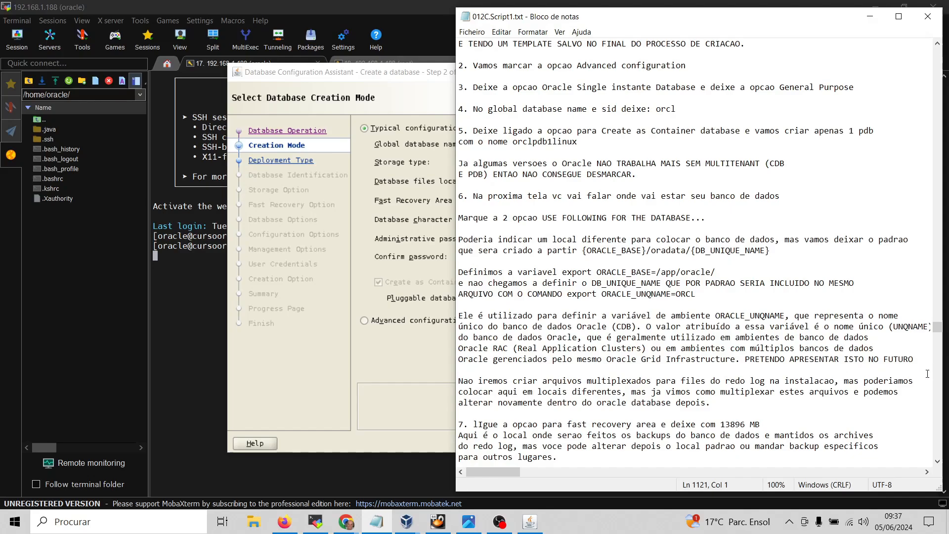
{"action": "left_click_drag", "start_coordinate": [921, 365], "coordinate": [452, 314]}
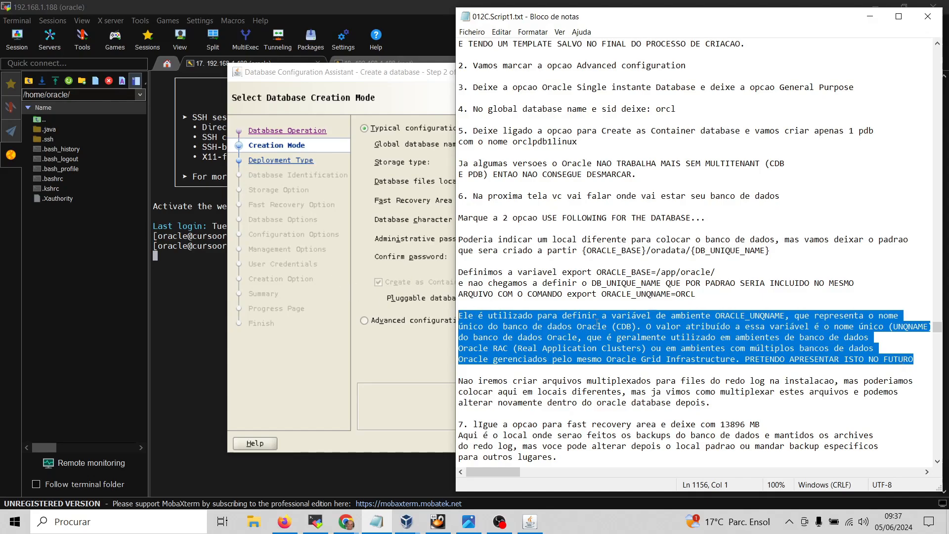
{"action": "left_click", "coordinate": [707, 336]}
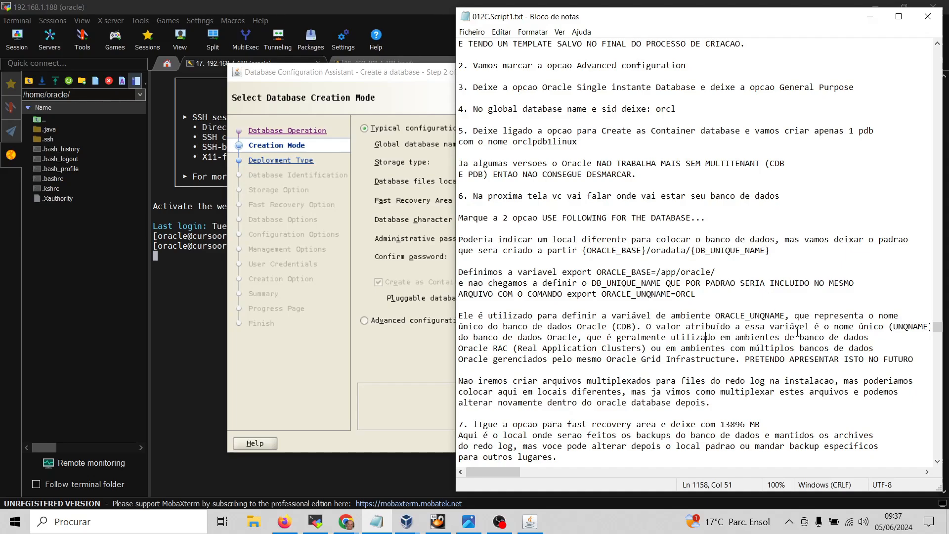
Break (UNQNAME) onto its own line, review the export ORACLE_UNQNAME=ORCL command, and return to DBCA
{"action": "left_click", "coordinate": [888, 327]}
{"action": "key", "text": "Return"}
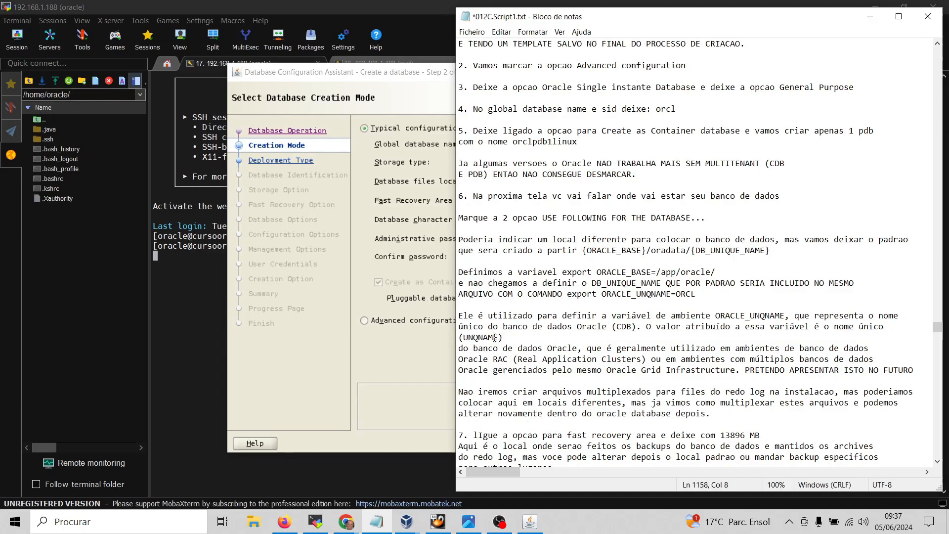
{"action": "left_click_drag", "start_coordinate": [494, 338], "coordinate": [477, 337]}
{"action": "left_click_drag", "start_coordinate": [714, 295], "coordinate": [564, 294]}
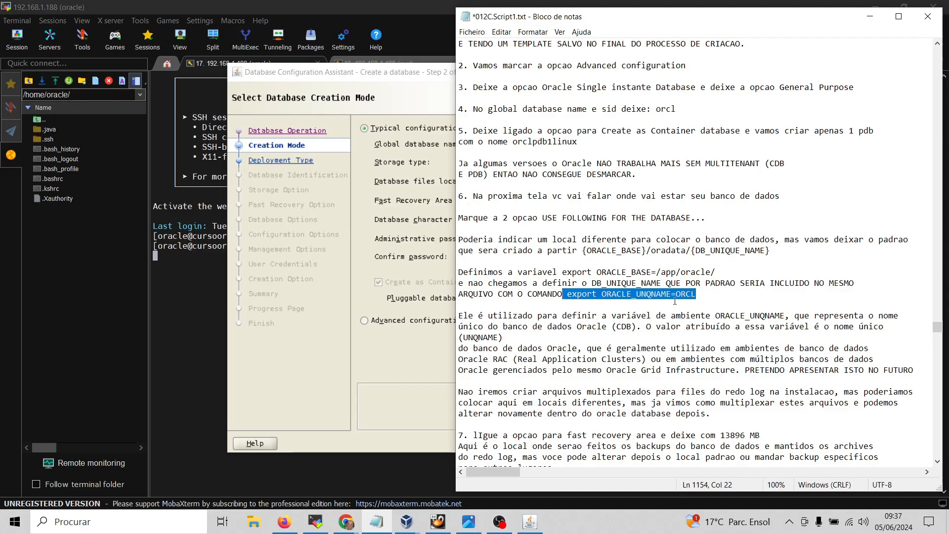
{"action": "left_click", "coordinate": [674, 300]}
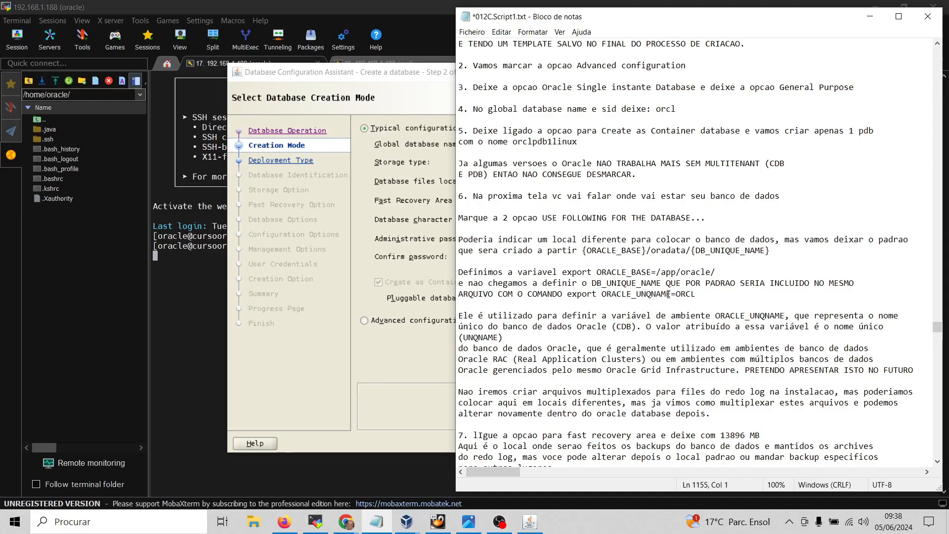
{"action": "left_click_drag", "start_coordinate": [666, 295], "coordinate": [601, 295]}
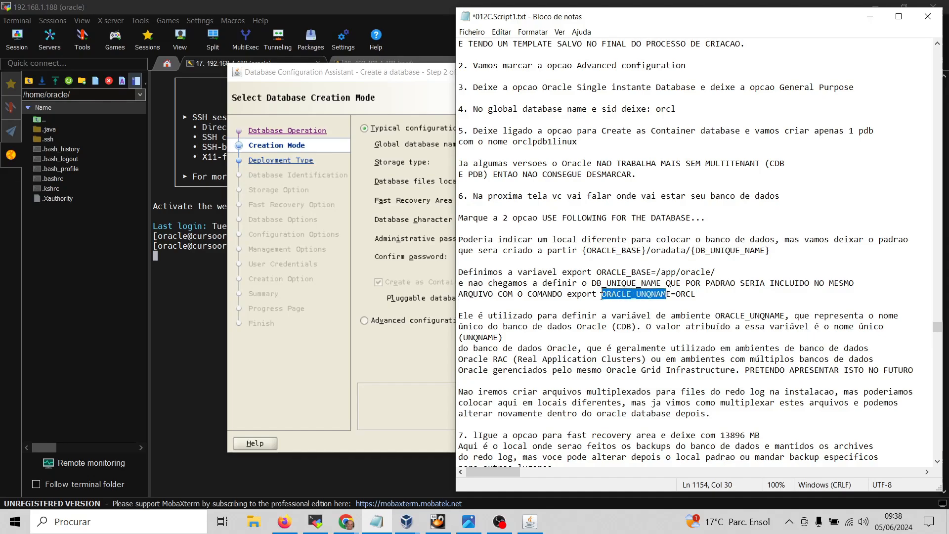
{"action": "left_click_drag", "start_coordinate": [707, 295], "coordinate": [676, 294]}
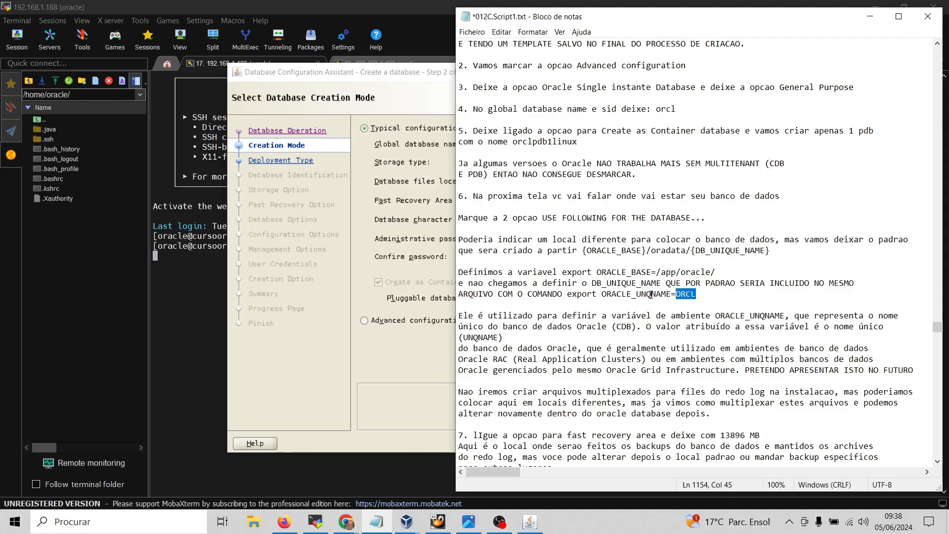
{"action": "left_click", "coordinate": [416, 94]}
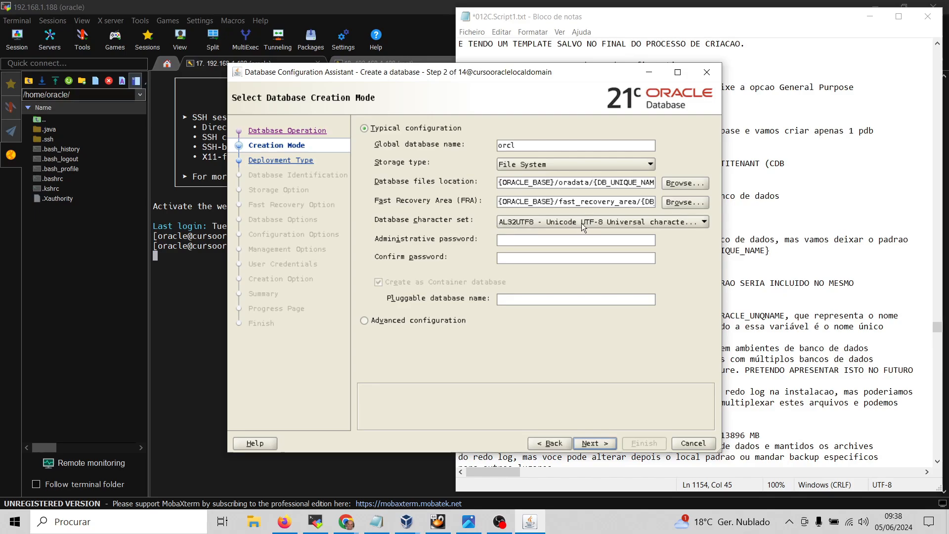
Check the password, pluggable name and orcl fields, then select Advanced configuration as the creation mode
{"action": "left_click", "coordinate": [511, 242]}
{"action": "left_click", "coordinate": [508, 257]}
{"action": "left_click", "coordinate": [511, 301]}
{"action": "double_click", "coordinate": [517, 145]}
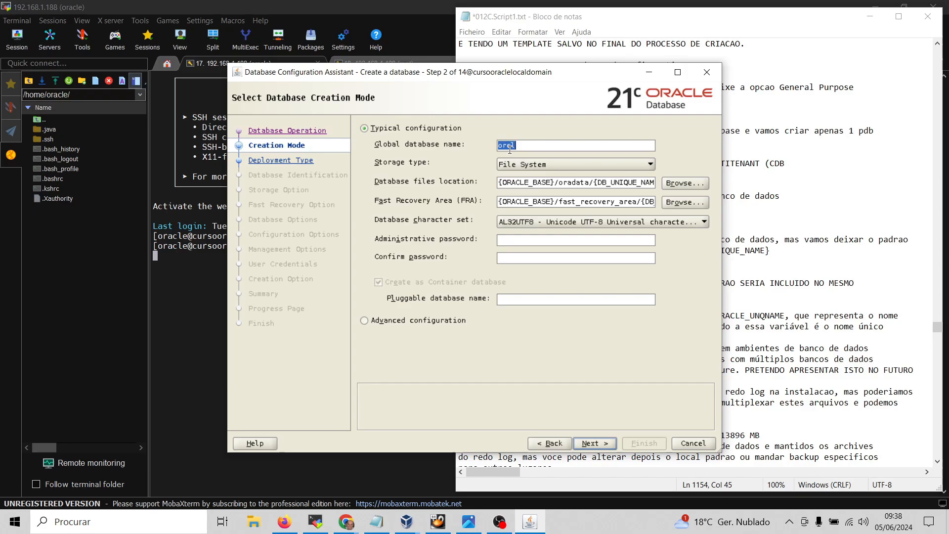
{"action": "left_click", "coordinate": [519, 301]}
{"action": "left_click", "coordinate": [367, 322]}
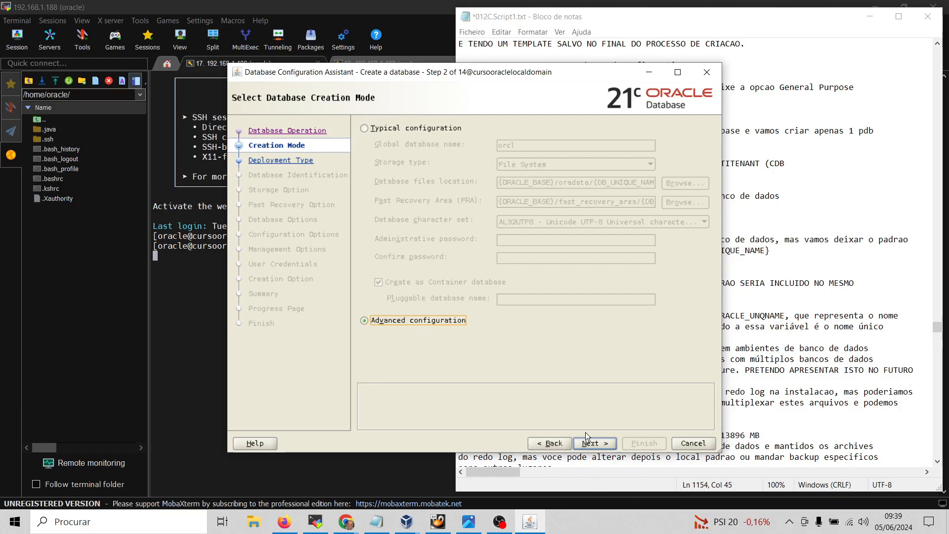
Move to the deployment type step and keep Oracle Single Instance database as the type
{"action": "left_click", "coordinate": [585, 445]}
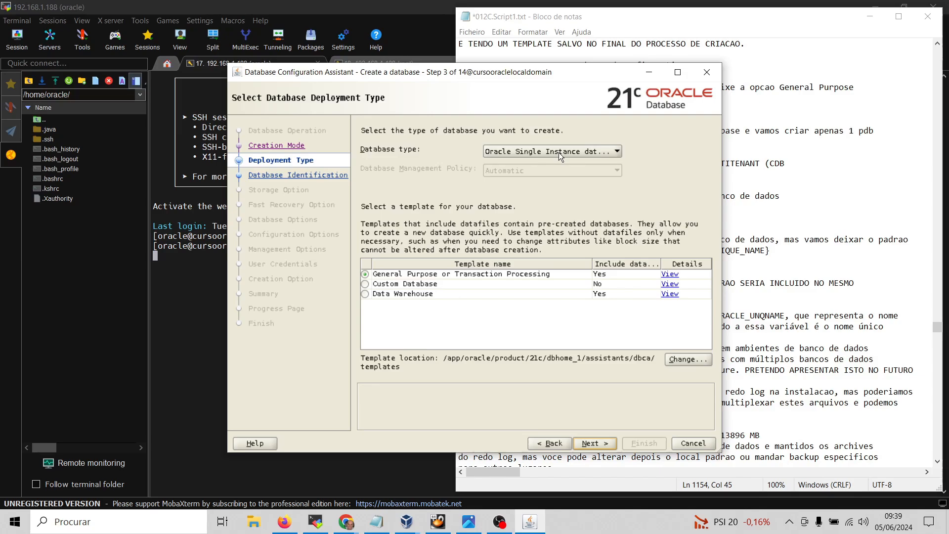
{"action": "left_click", "coordinate": [559, 153]}
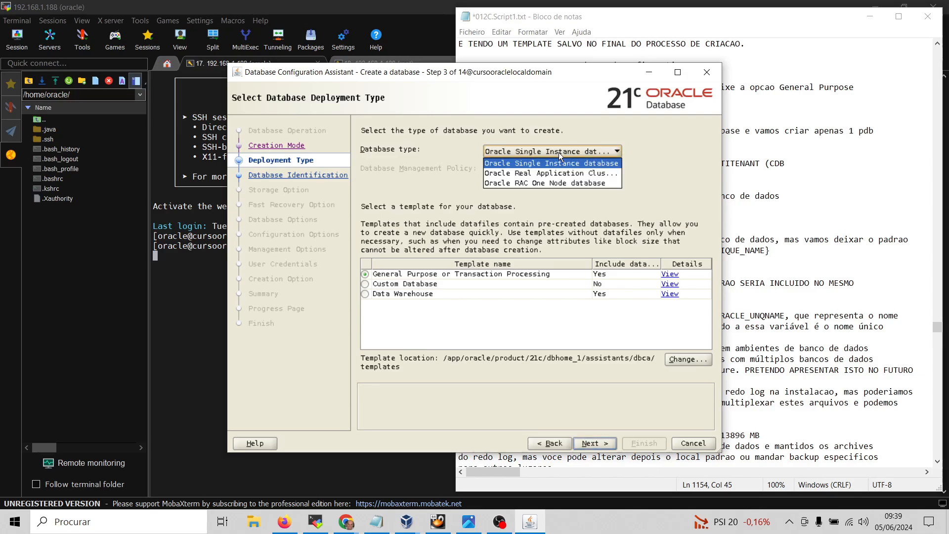
{"action": "left_click", "coordinate": [531, 163]}
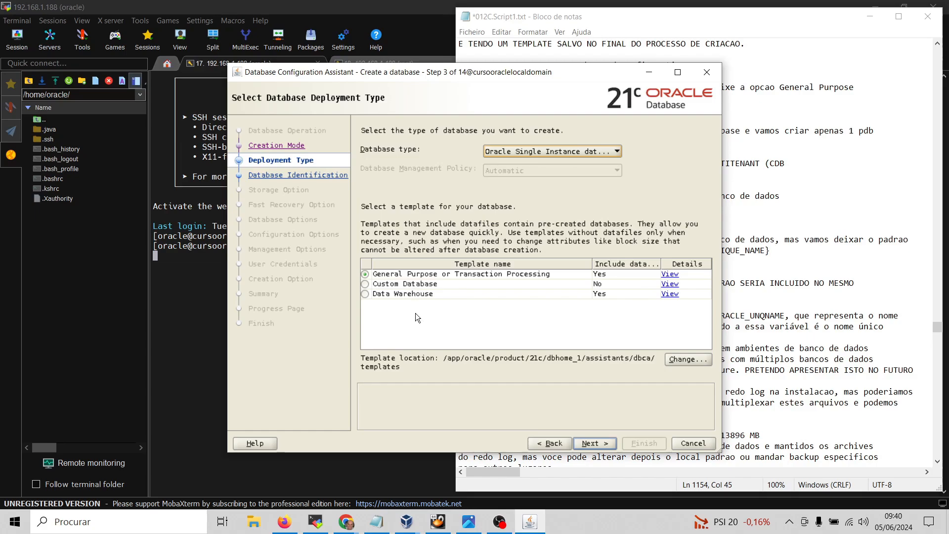
Select the General Purpose or Transaction Processing template and continue to Database Identification
{"action": "left_click", "coordinate": [365, 293]}
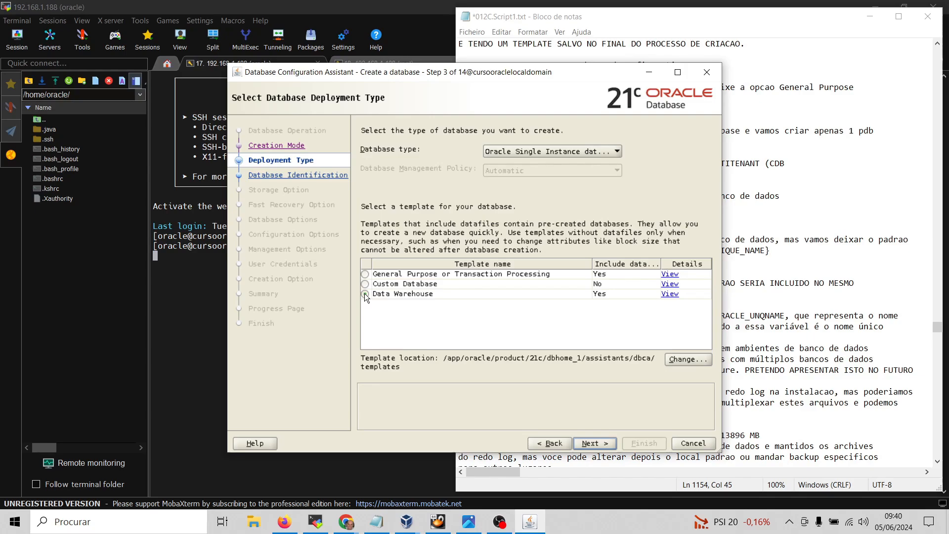
{"action": "left_click", "coordinate": [413, 287]}
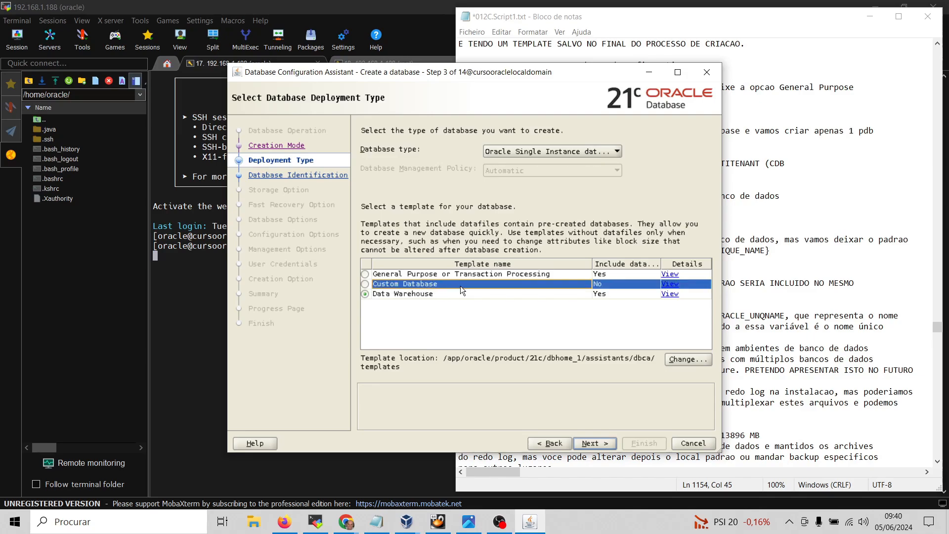
{"action": "key", "text": "Up"}
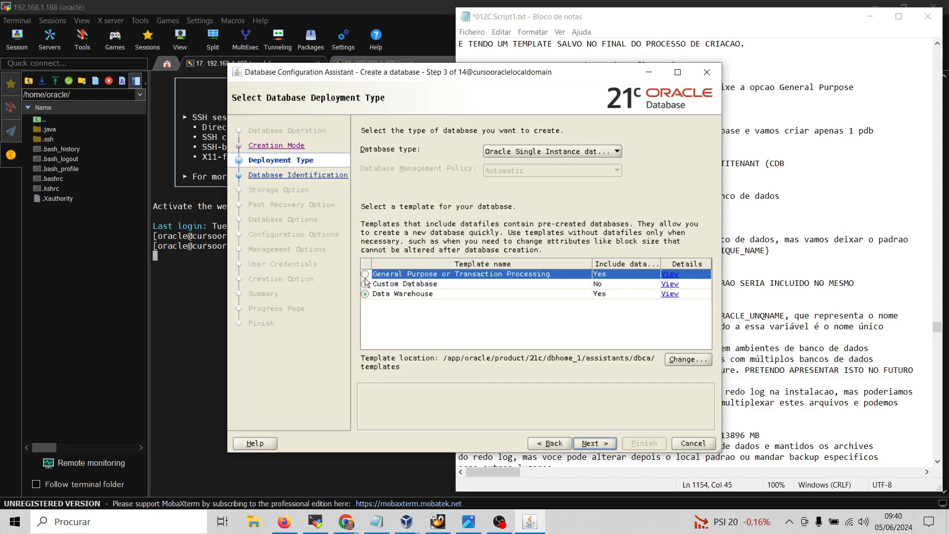
{"action": "left_click", "coordinate": [366, 275]}
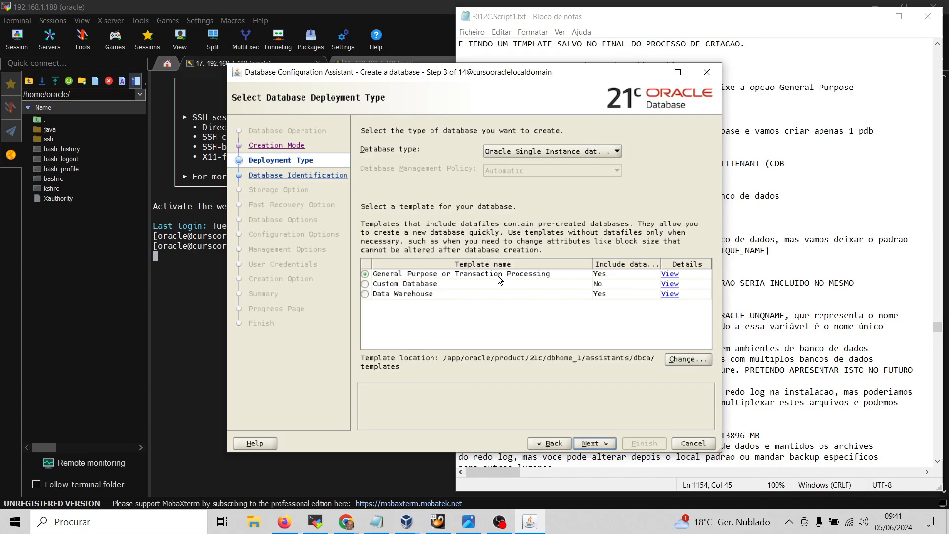
{"action": "left_click", "coordinate": [594, 442]}
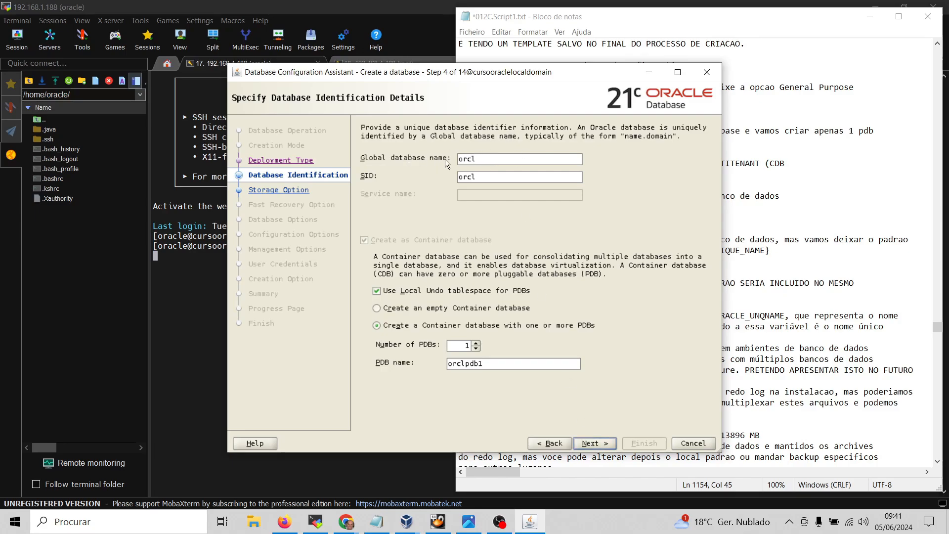
Change the PDB name from orclpdb1 to orclpdblinux1, leaving orcl as global name and SID
{"action": "left_click", "coordinate": [492, 180]}
{"action": "left_click_drag", "start_coordinate": [487, 157], "coordinate": [445, 154]}
{"action": "left_click", "coordinate": [490, 364]}
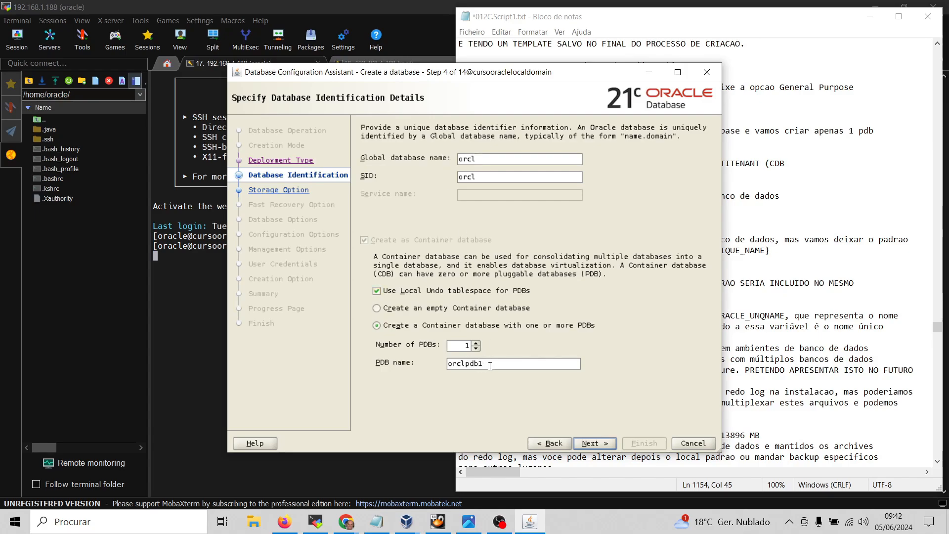
{"action": "left_click_drag", "start_coordinate": [491, 364], "coordinate": [443, 367]}
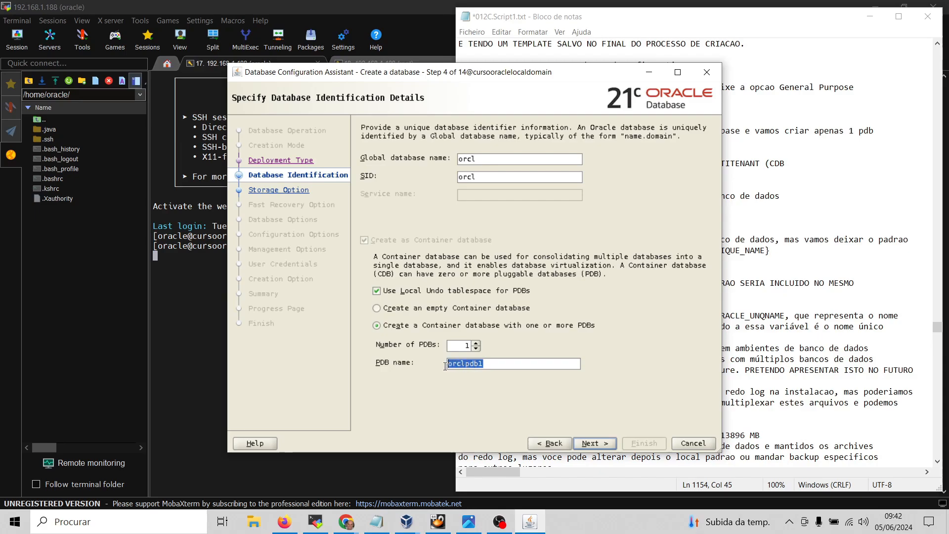
{"action": "left_click", "coordinate": [512, 367]}
{"action": "type", "text": "linux1"}
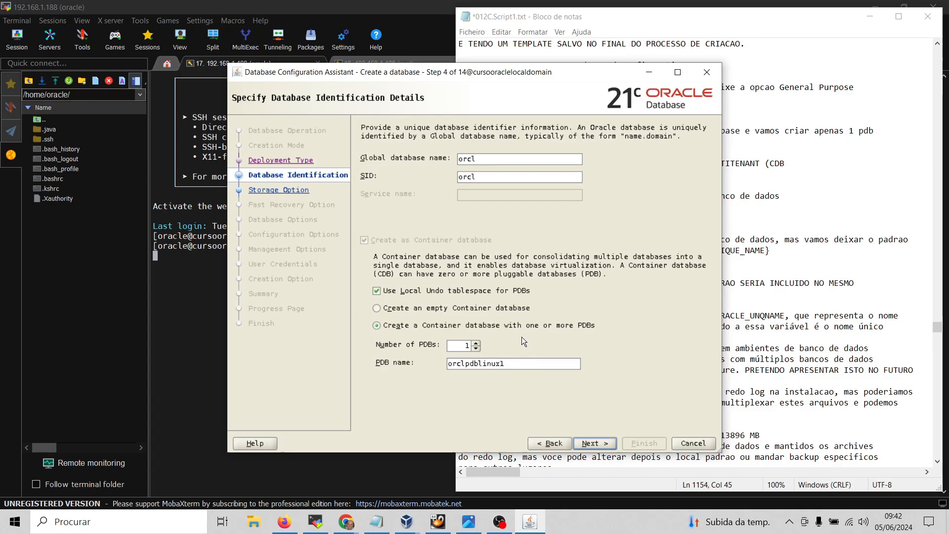
Keep a container database with one PDB named orclpdblinux1 and proceed to Storage Option
{"action": "left_click", "coordinate": [476, 343]}
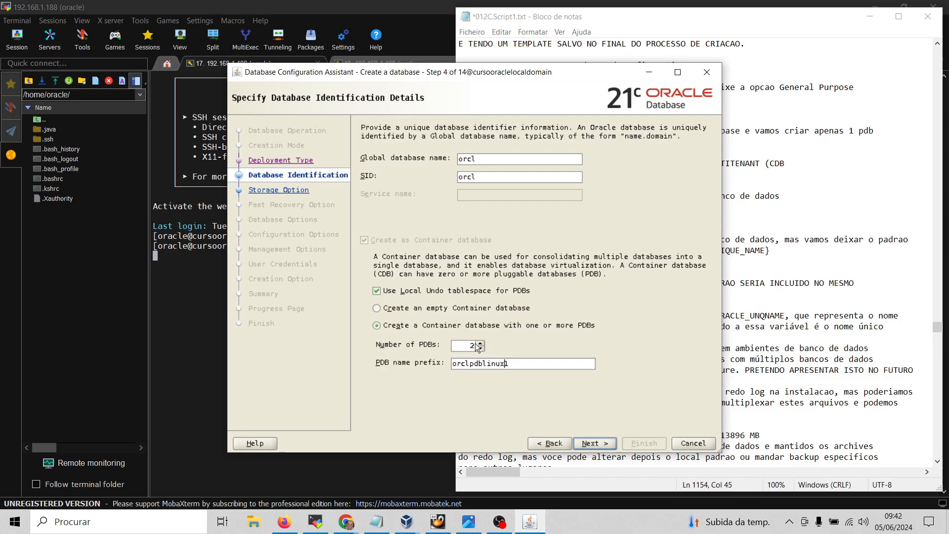
{"action": "left_click", "coordinate": [509, 368]}
{"action": "left_click", "coordinate": [480, 343]}
{"action": "left_click", "coordinate": [480, 349]}
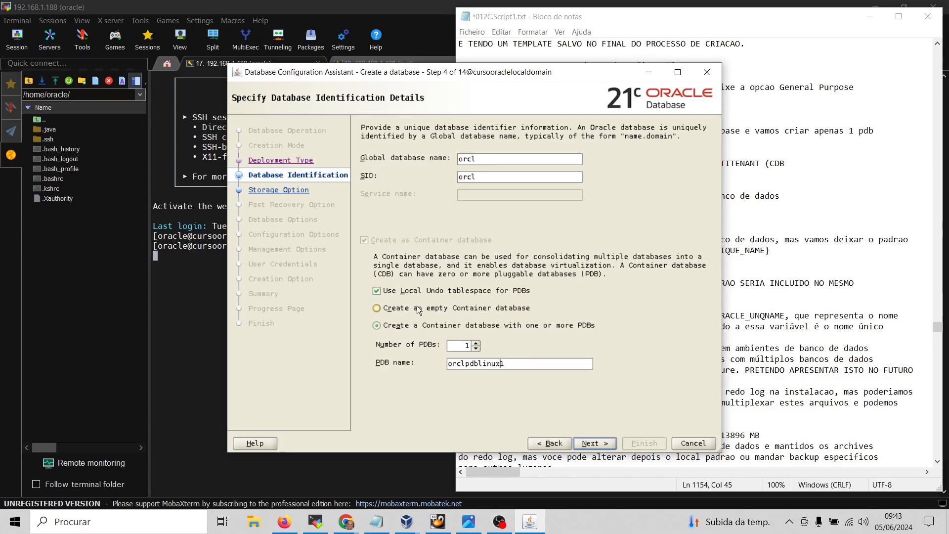
{"action": "left_click", "coordinate": [379, 307]}
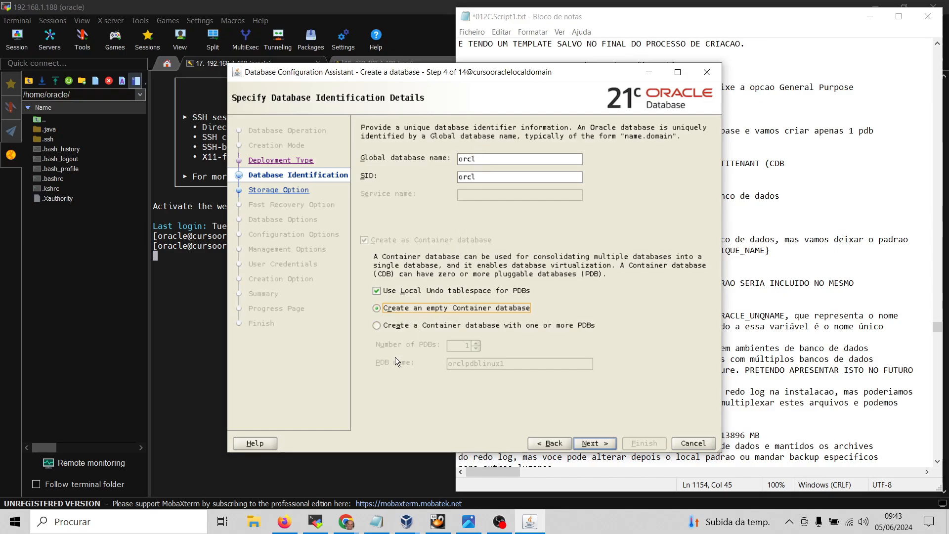
{"action": "left_click", "coordinate": [377, 325]}
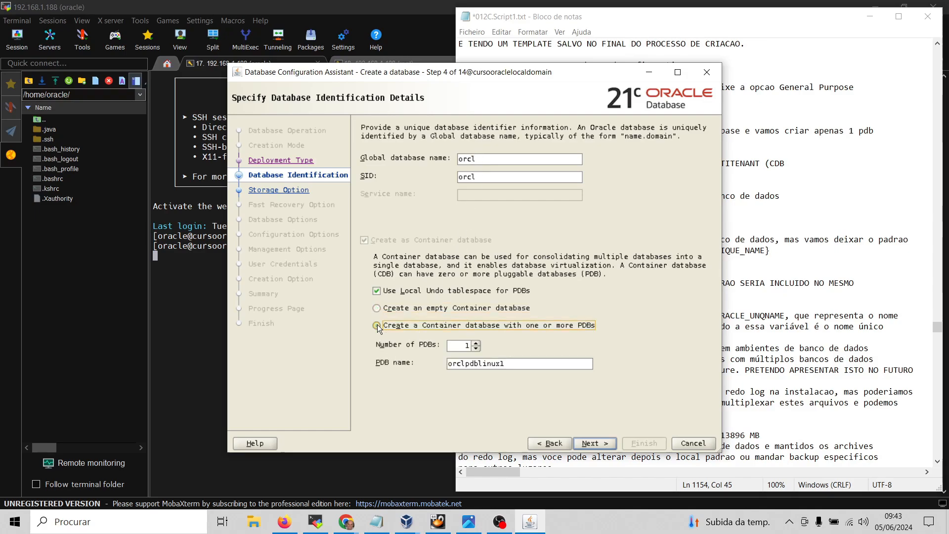
{"action": "double_click", "coordinate": [483, 367]}
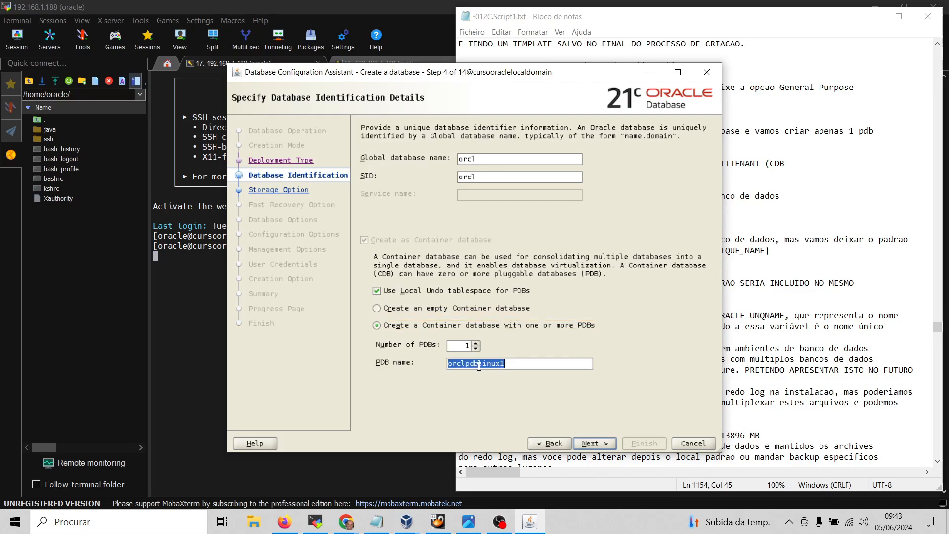
{"action": "left_click", "coordinate": [592, 444]}
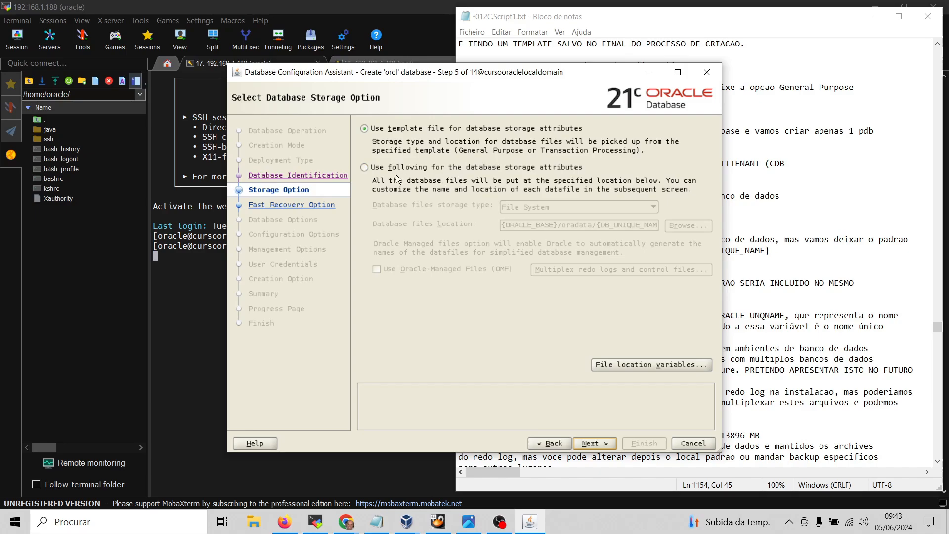
Choose custom storage attributes: File System under {ORACLE_BASE}/oradata/{DB_UNIQUE_NAME}
{"action": "left_click", "coordinate": [362, 168]}
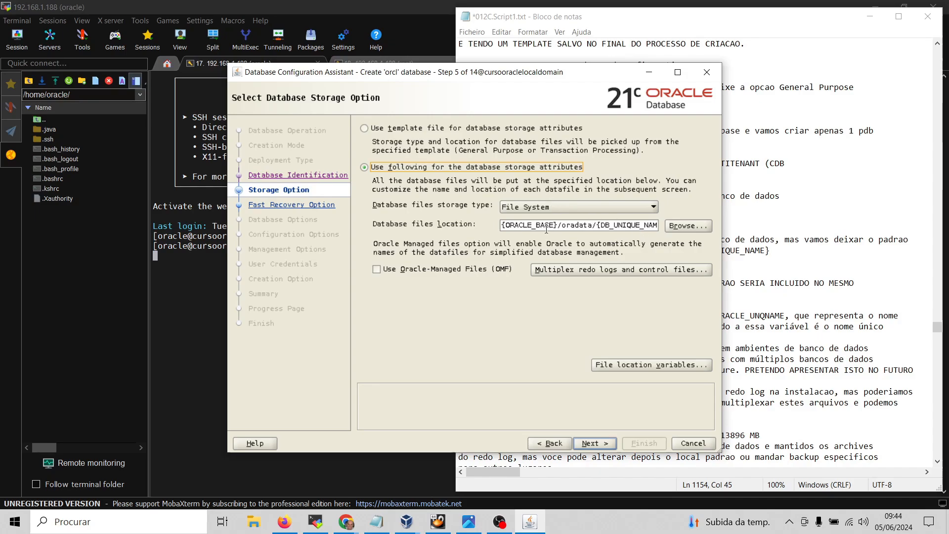
{"action": "left_click", "coordinate": [598, 269]}
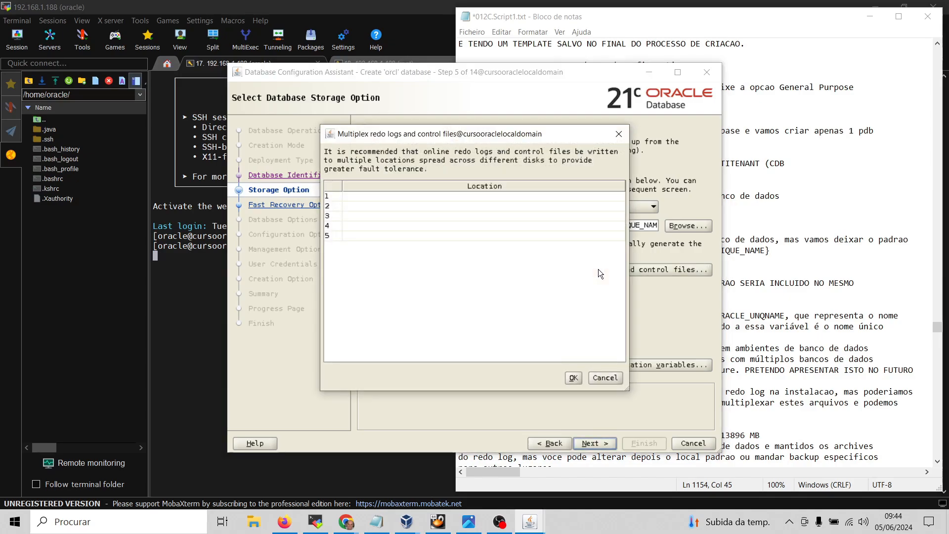
{"action": "left_click", "coordinate": [574, 378]}
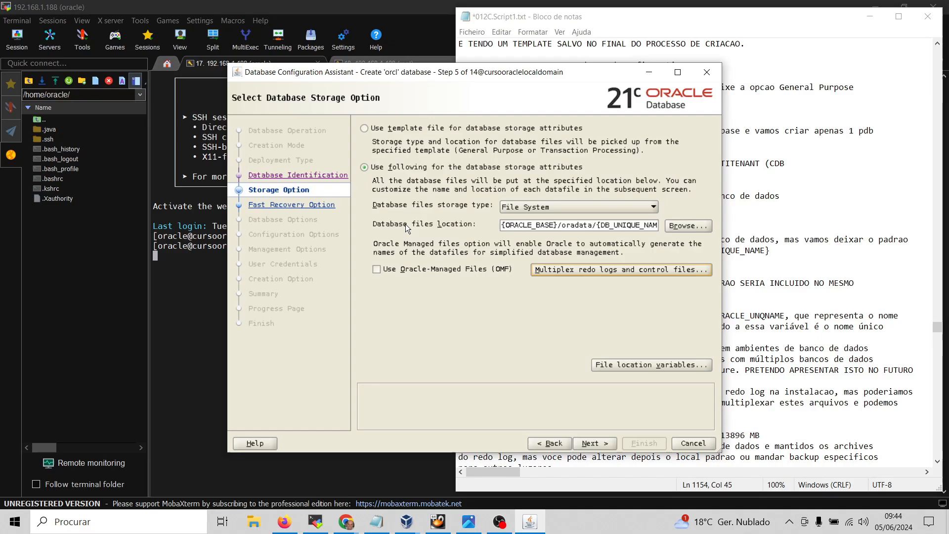
Step back to creation mode, preview Typical, reselect Advanced configuration, and return to Database Identification
{"action": "left_click", "coordinate": [544, 445]}
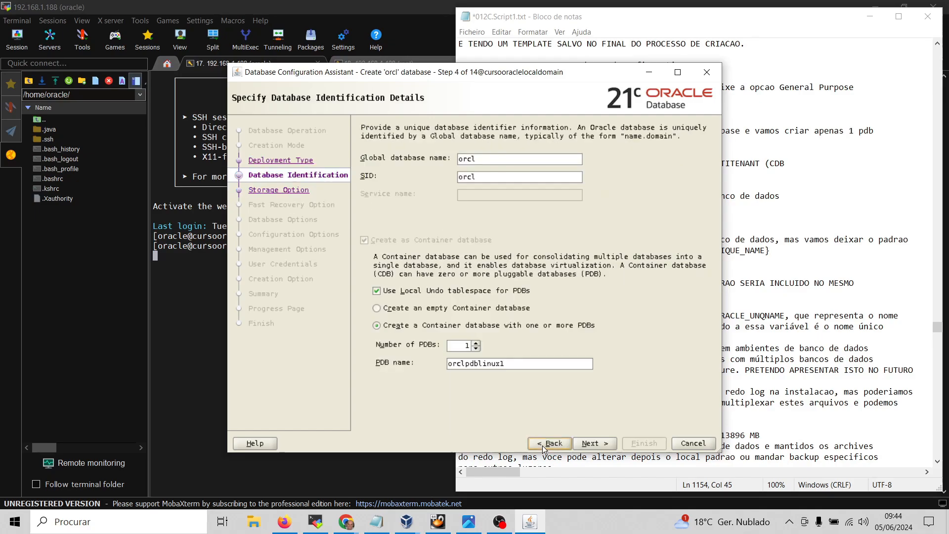
{"action": "left_click", "coordinate": [542, 446]}
{"action": "left_click", "coordinate": [541, 446]}
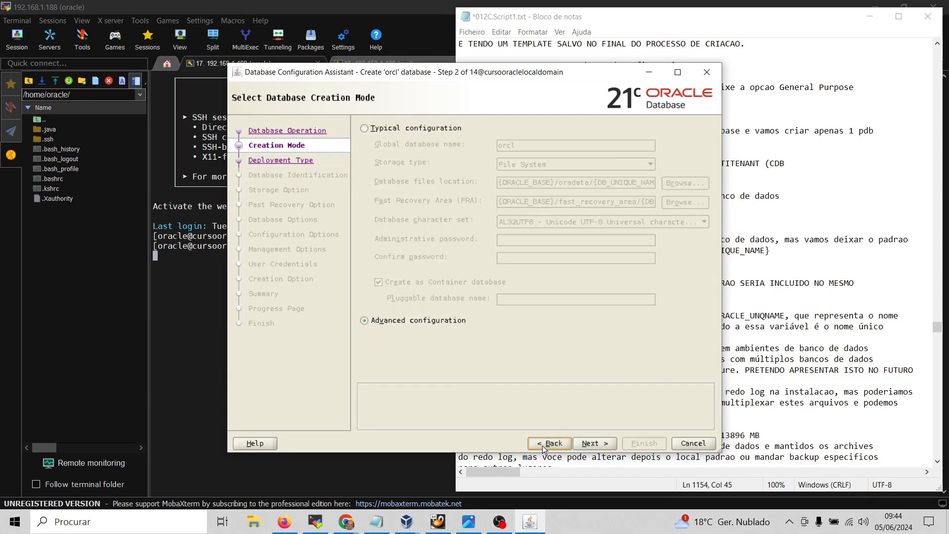
{"action": "left_click", "coordinate": [364, 127]}
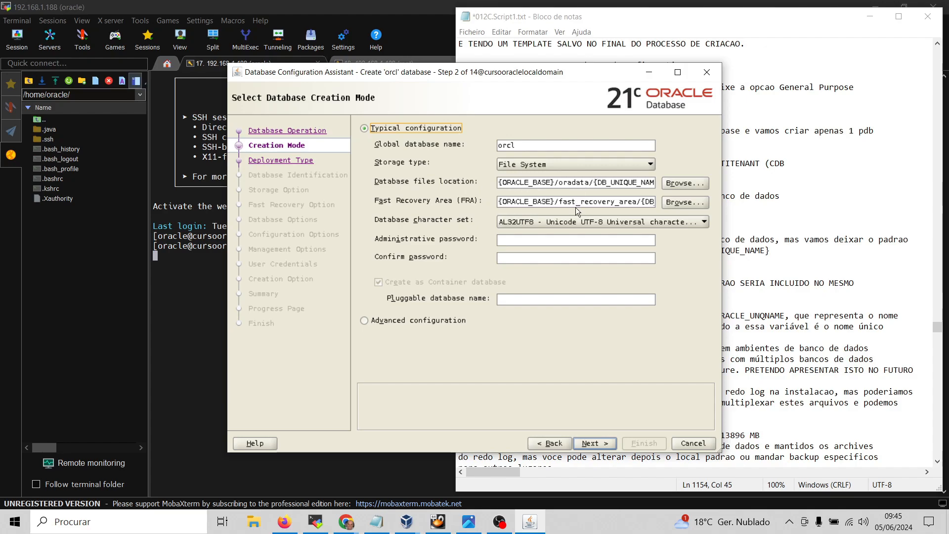
{"action": "left_click", "coordinate": [386, 325]}
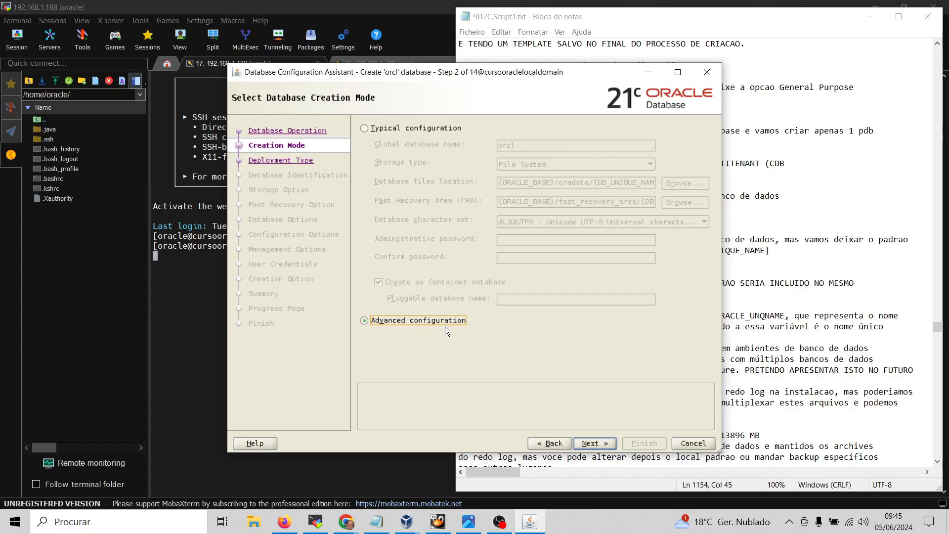
{"action": "left_click", "coordinate": [589, 444]}
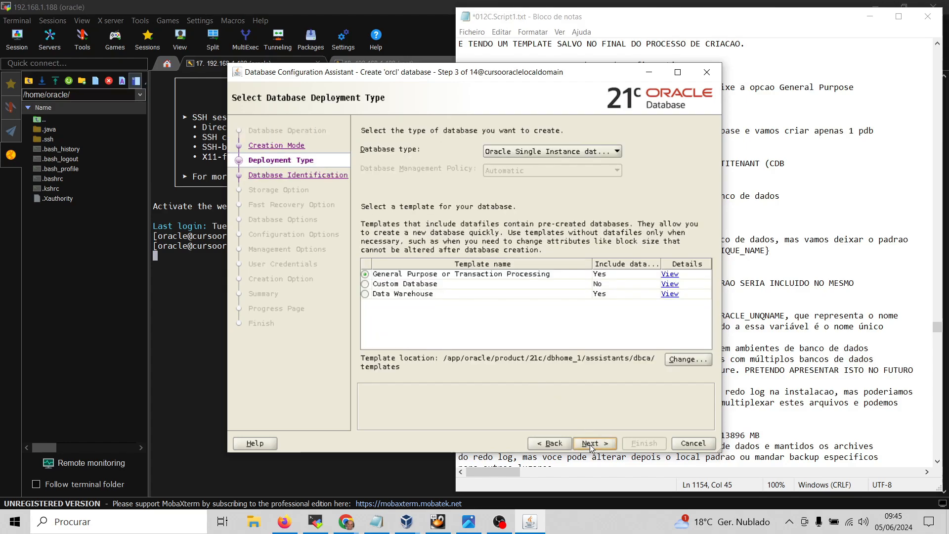
{"action": "left_click", "coordinate": [589, 444]}
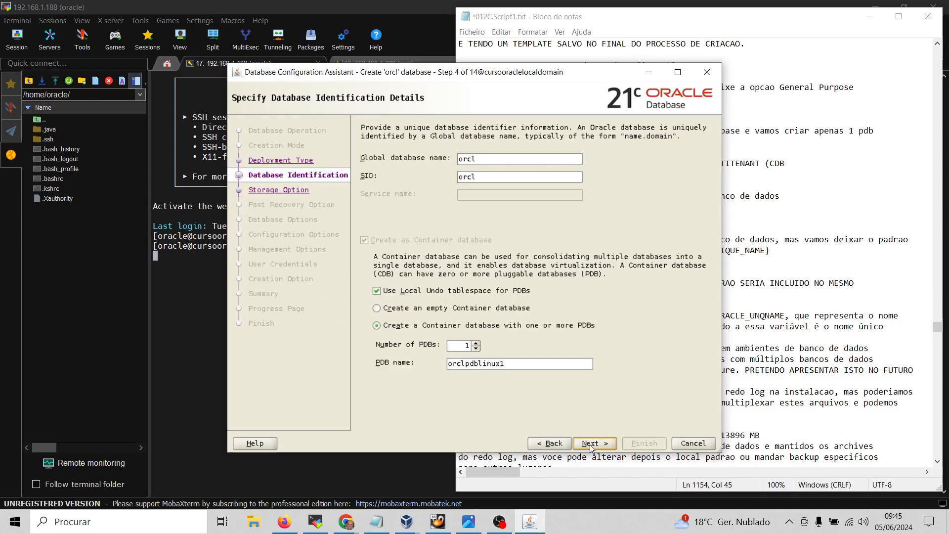
Choose custom File System storage under {ORACLE_BASE}/oradata/{DB_UNIQUE_NAME} and review the file location variables unchanged
{"action": "left_click", "coordinate": [589, 444]}
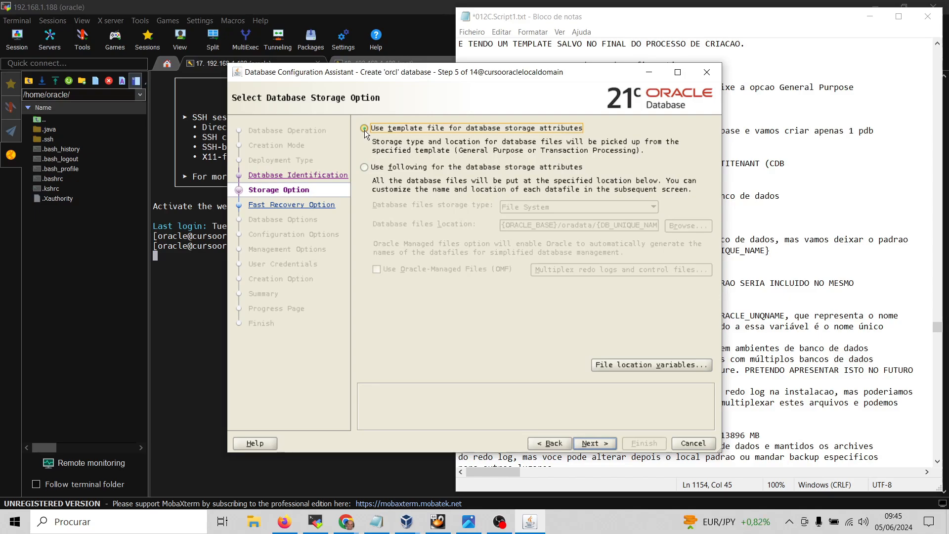
{"action": "left_click", "coordinate": [366, 169]}
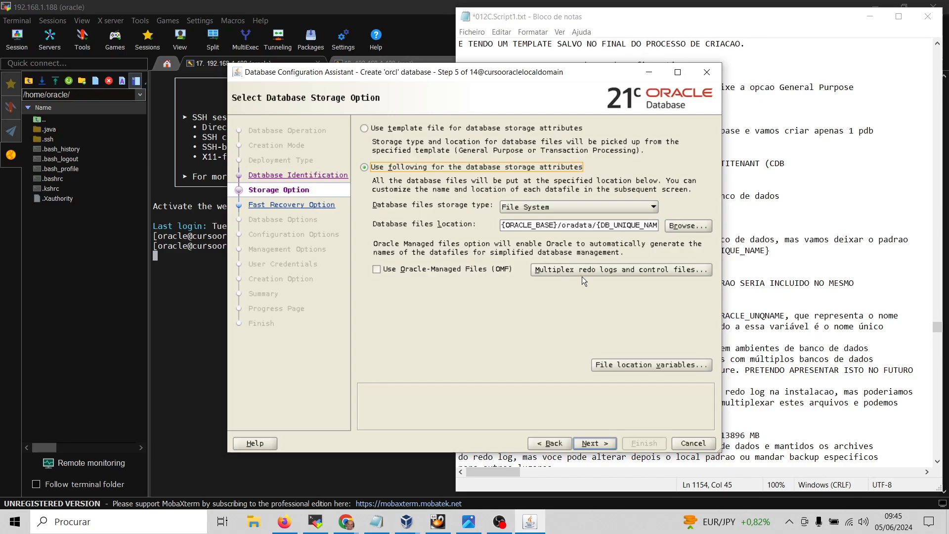
{"action": "left_click", "coordinate": [622, 365]}
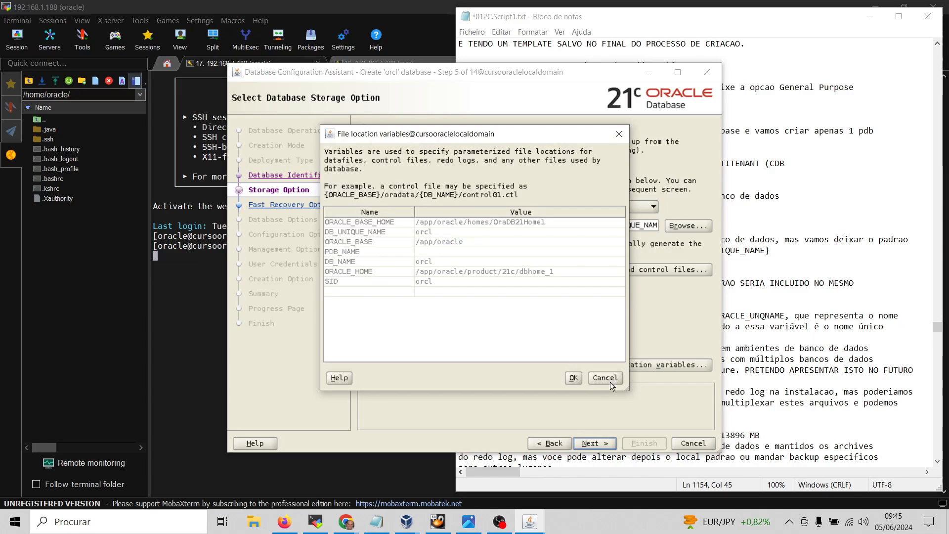
{"action": "left_click", "coordinate": [610, 380]}
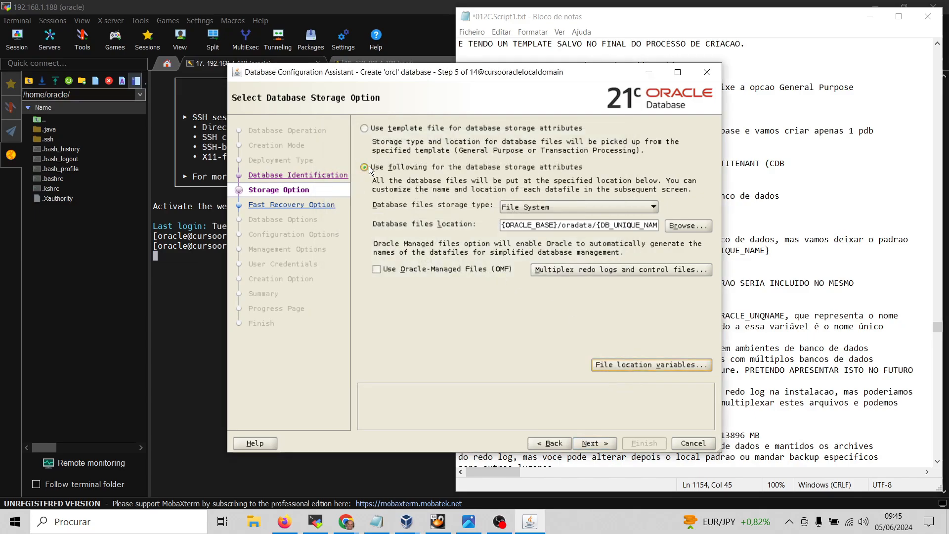
On step 6, enable a 13896 MB file-system fast recovery area and turn on archiving
{"action": "left_click", "coordinate": [595, 445]}
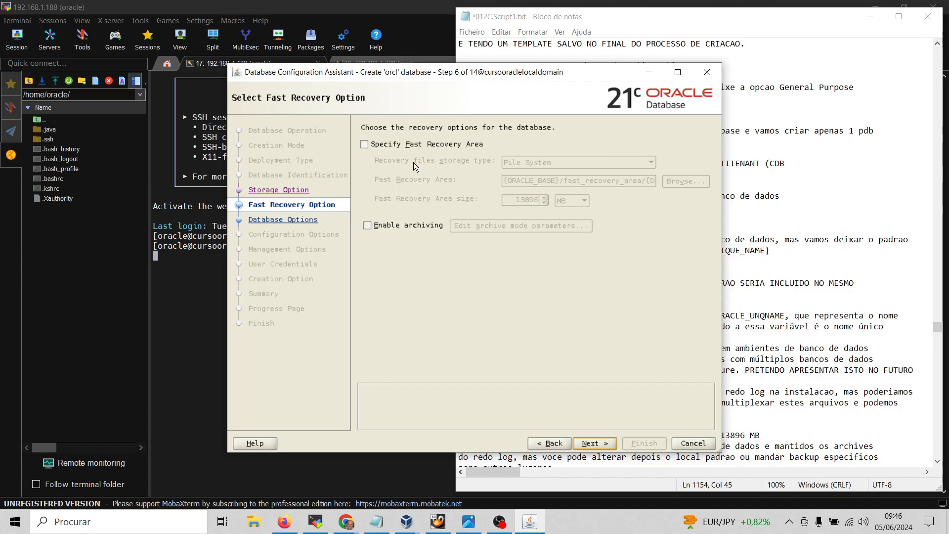
{"action": "left_click", "coordinate": [365, 144]}
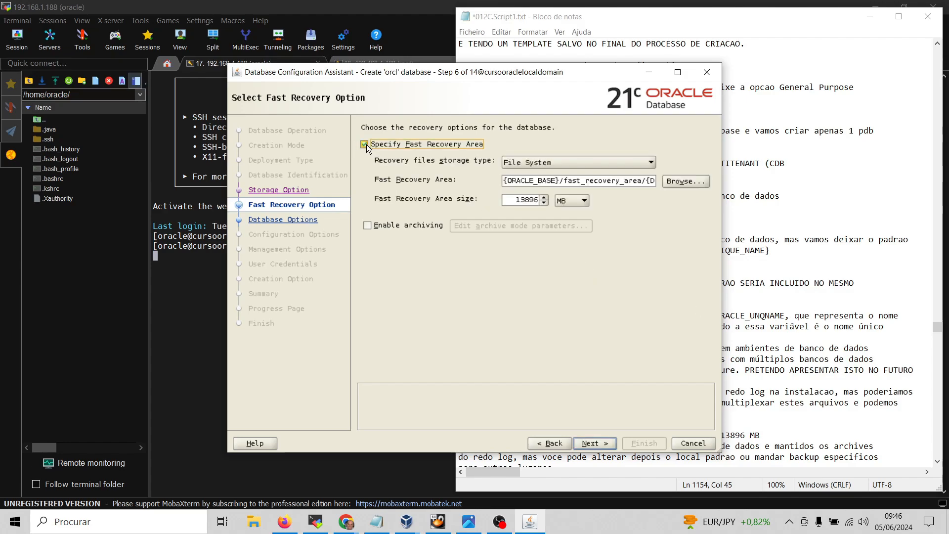
{"action": "left_click", "coordinate": [367, 225]}
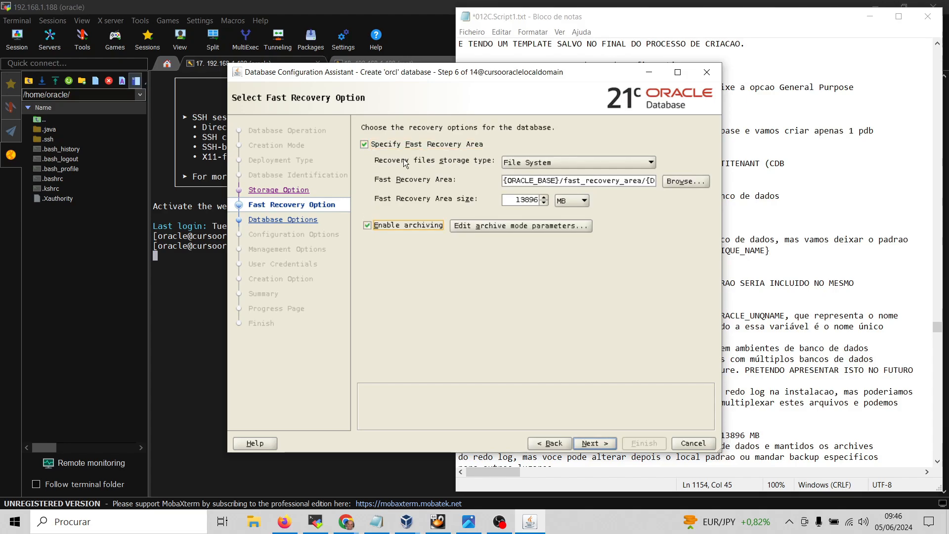
{"action": "left_click", "coordinate": [365, 145]}
{"action": "left_click", "coordinate": [364, 146]}
{"action": "left_click", "coordinate": [364, 146]}
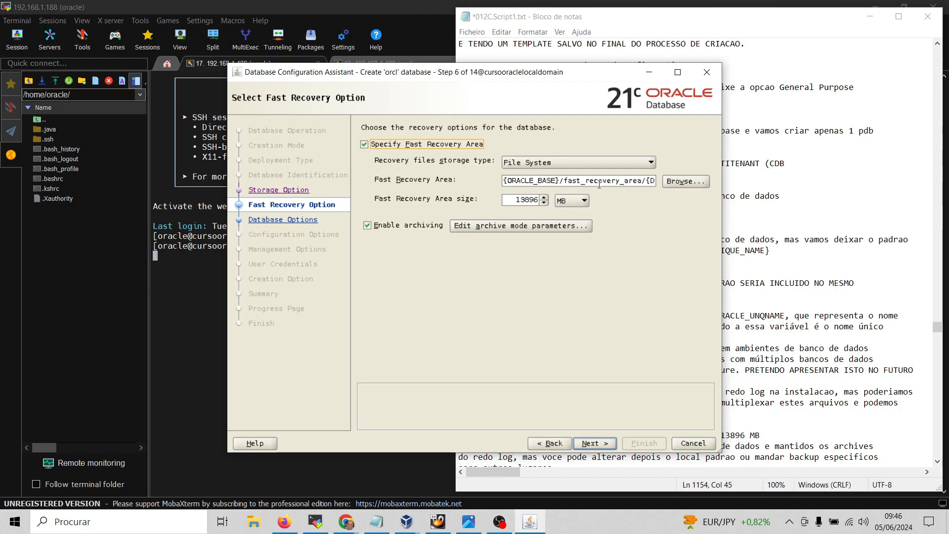
{"action": "left_click", "coordinate": [577, 180]}
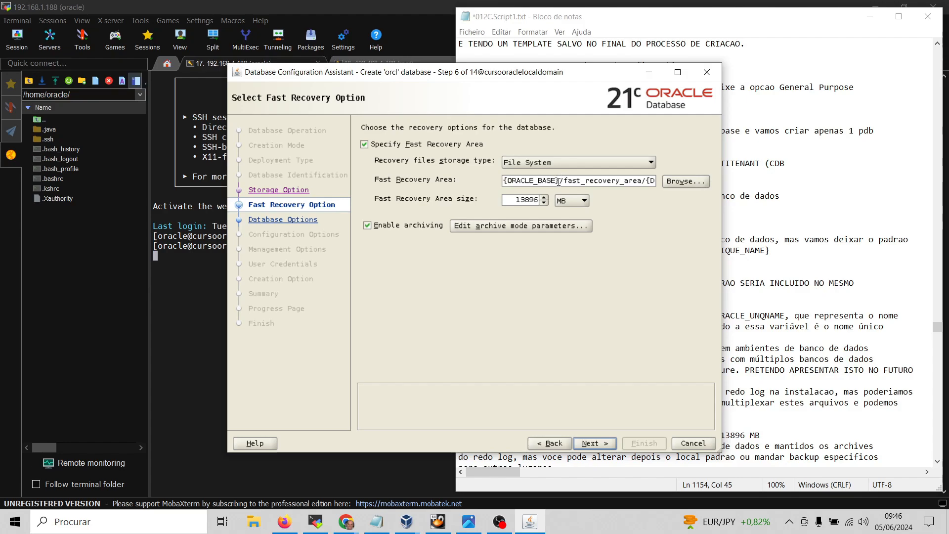
{"action": "left_click_drag", "start_coordinate": [559, 181], "coordinate": [500, 183]}
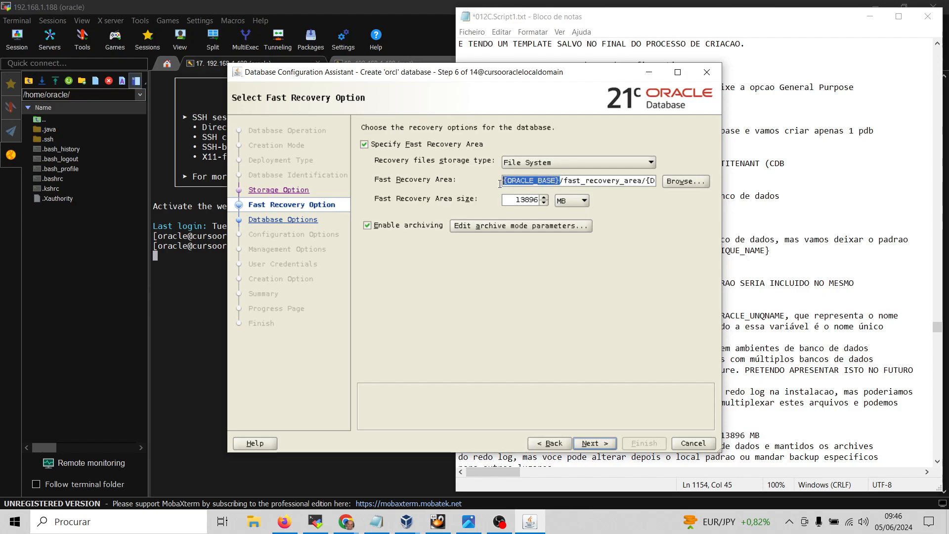
{"action": "key", "text": "ctrl+a"}
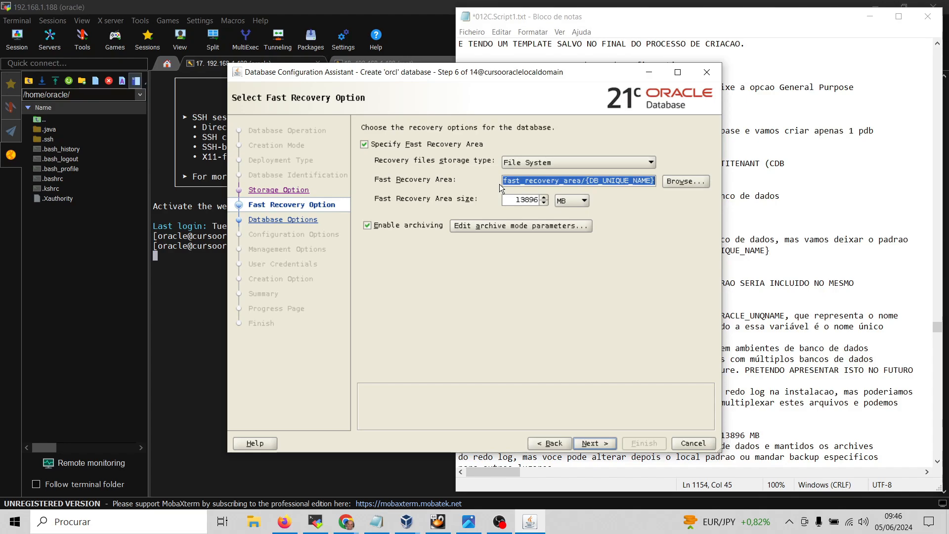
{"action": "left_click", "coordinate": [588, 184]}
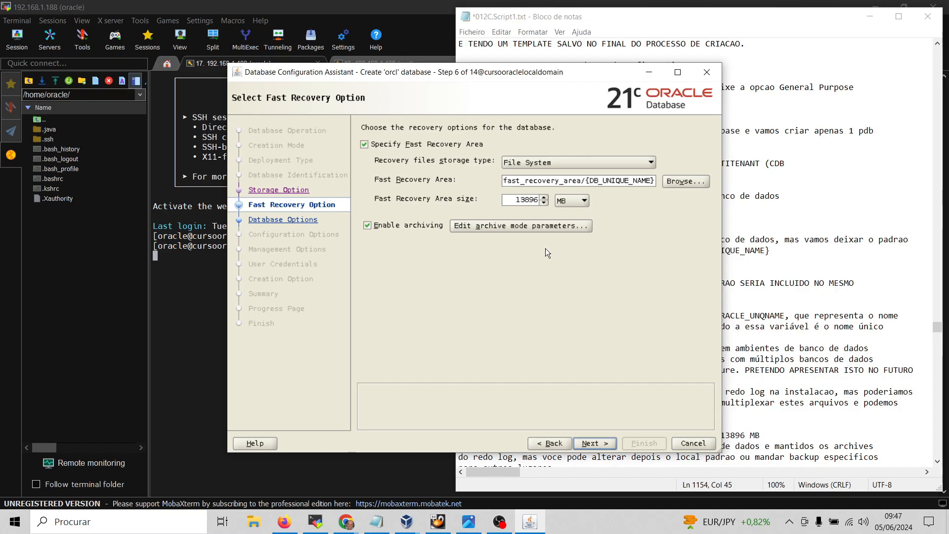
{"action": "key", "text": "Left"}
{"action": "key", "text": "Left"}
{"action": "key", "text": "Left"}
{"action": "key", "text": "Left"}
{"action": "key", "text": "Left"}
{"action": "key", "text": "Left"}
{"action": "key", "text": "Left"}
{"action": "key", "text": "Left"}
{"action": "key", "text": "Left"}
{"action": "key", "text": "Left"}
{"action": "key", "text": "Left"}
{"action": "key", "text": "Left"}
{"action": "key", "text": "Left"}
{"action": "key", "text": "Left"}
{"action": "key", "text": "Left"}
{"action": "key", "text": "Left"}
{"action": "key", "text": "Left"}
{"action": "key", "text": "Left"}
{"action": "key", "text": "Left"}
{"action": "key", "text": "Left"}
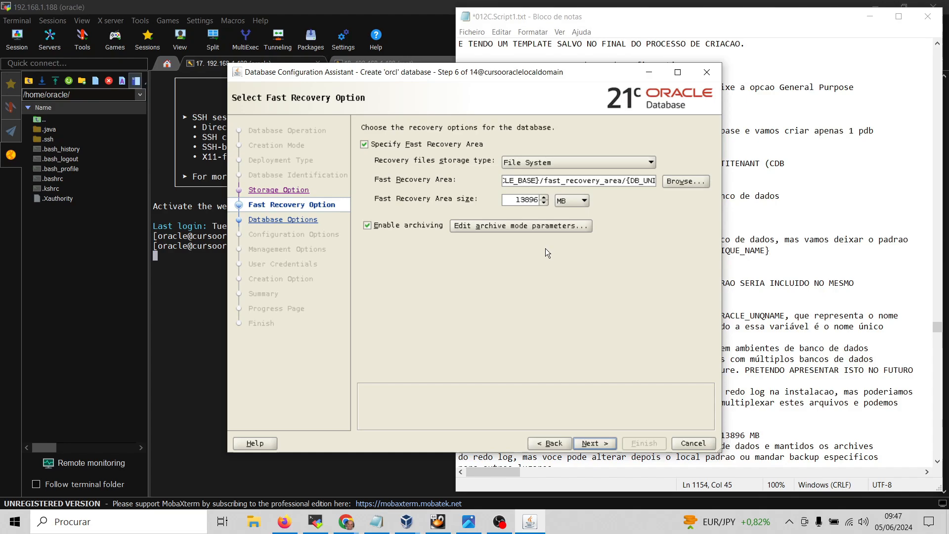
{"action": "key", "text": "Right"}
{"action": "key", "text": "Right"}
{"action": "key", "text": "Right"}
{"action": "key", "text": "Right"}
{"action": "key", "text": "Right"}
{"action": "key", "text": "Right"}
{"action": "key", "text": "Right"}
{"action": "key", "text": "Right"}
{"action": "key", "text": "Right"}
{"action": "key", "text": "Right"}
{"action": "key", "text": "Right"}
{"action": "key", "text": "Right"}
{"action": "key", "text": "Right"}
{"action": "key", "text": "Right"}
{"action": "key", "text": "Right"}
{"action": "key", "text": "Right"}
{"action": "key", "text": "Right"}
{"action": "key", "text": "Right"}
{"action": "key", "text": "Right"}
{"action": "key", "text": "Right"}
{"action": "key", "text": "Right"}
{"action": "key", "text": "Right"}
{"action": "key", "text": "Right"}
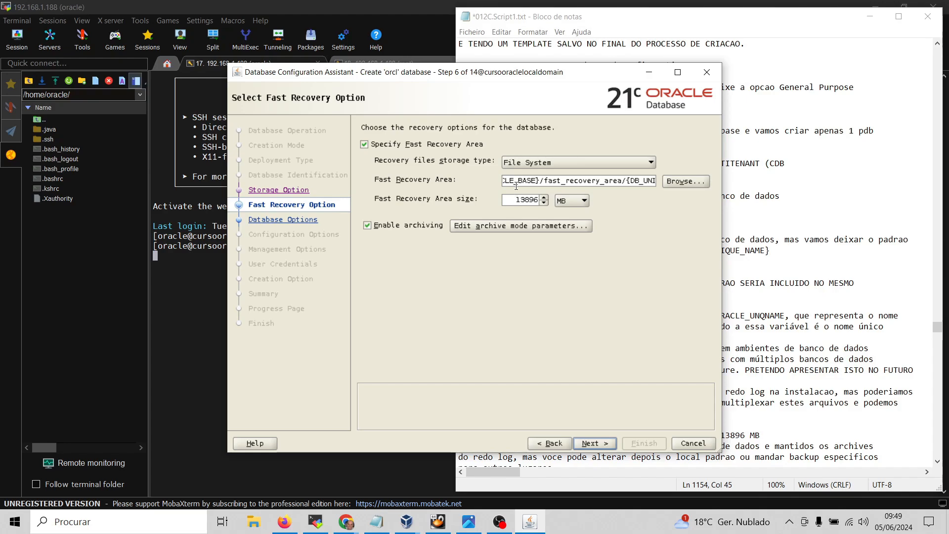
Accept the fast_recovery_area path and continue to Network Configuration
{"action": "double_click", "coordinate": [608, 181]}
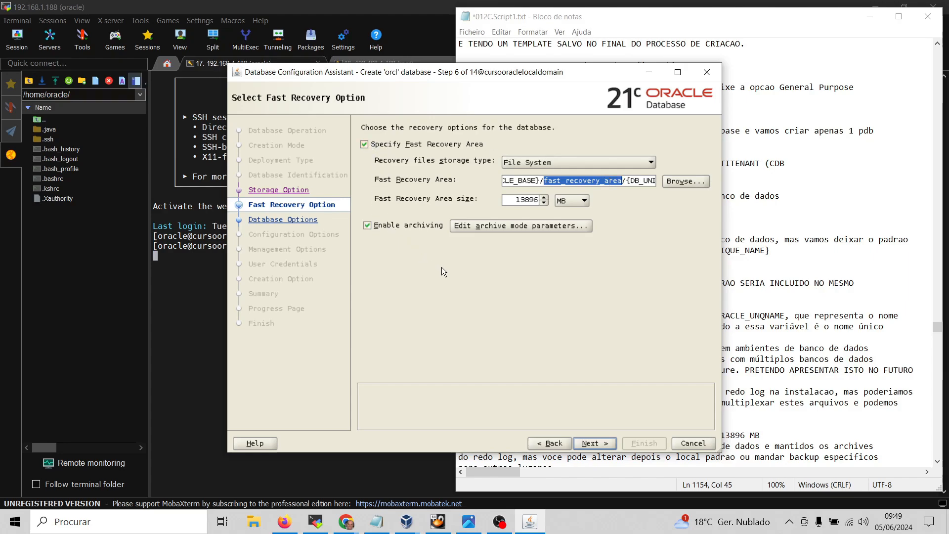
{"action": "left_click", "coordinate": [593, 444]}
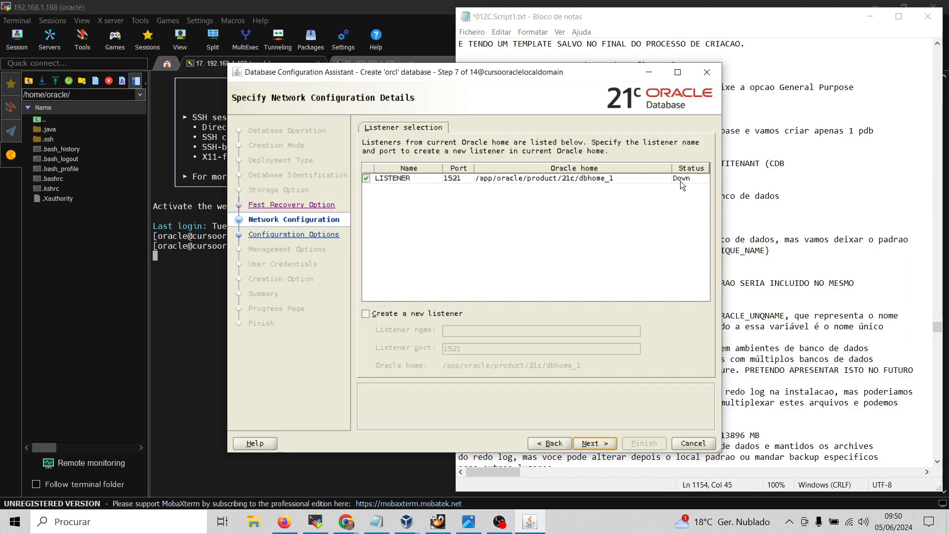
Keep the existing LISTENER on port 1521, leaving Create a new listener unticked
{"action": "left_click", "coordinate": [375, 315]}
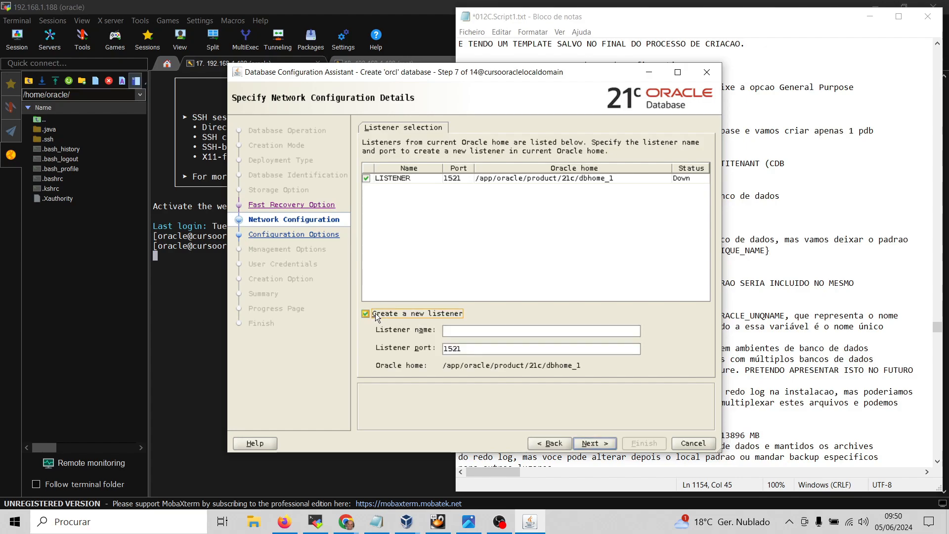
{"action": "left_click", "coordinate": [375, 313]}
{"action": "left_click", "coordinate": [375, 313]}
{"action": "left_click", "coordinate": [495, 348]}
{"action": "left_click", "coordinate": [365, 314]}
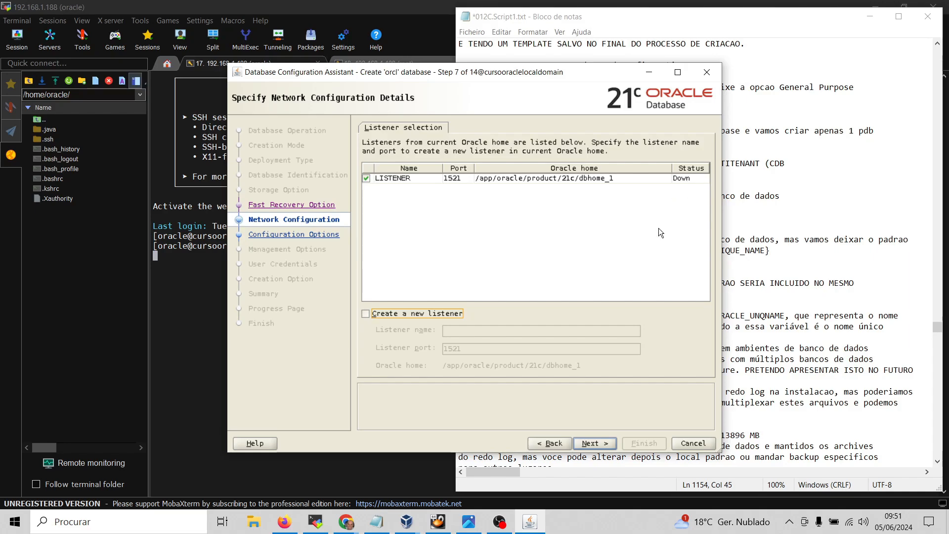
{"action": "left_click", "coordinate": [597, 444]}
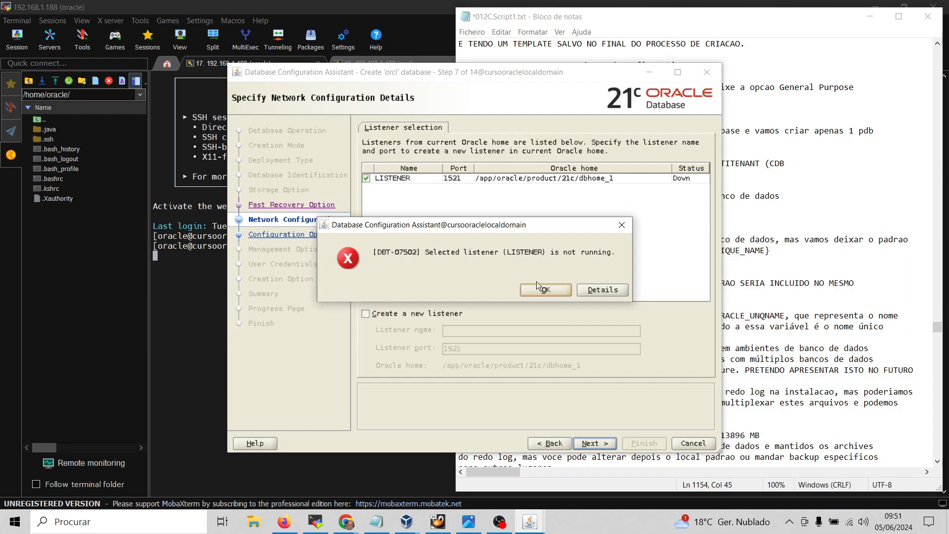
{"action": "left_click", "coordinate": [546, 291]}
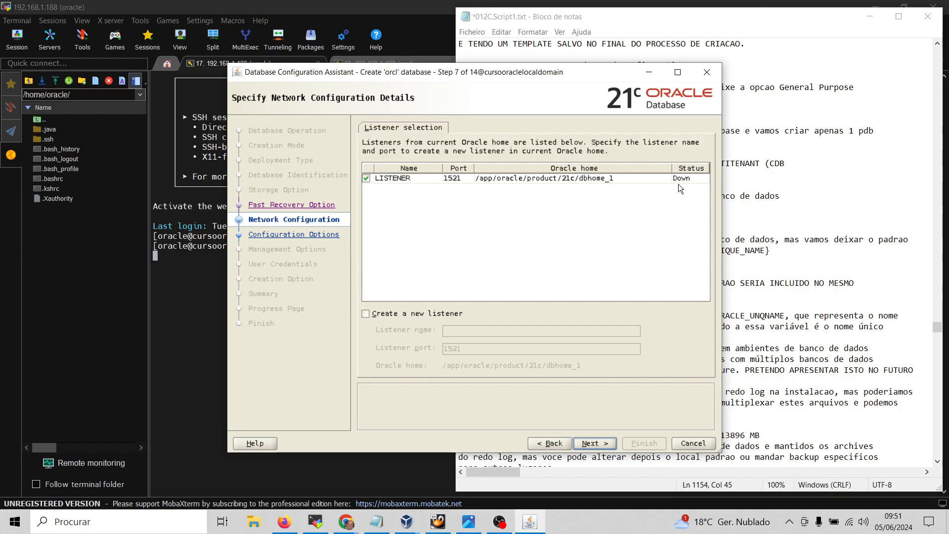
Highlight the 'lsnrctl start' command in the Notepad notes and switch back to MobaXterm
{"action": "left_click", "coordinate": [781, 225]}
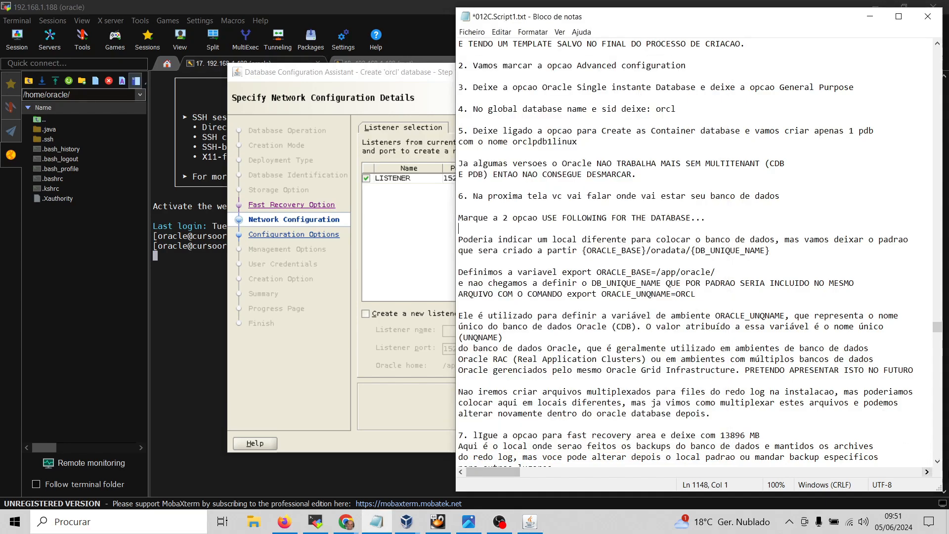
{"action": "left_click_drag", "start_coordinate": [938, 465], "coordinate": [938, 463]}
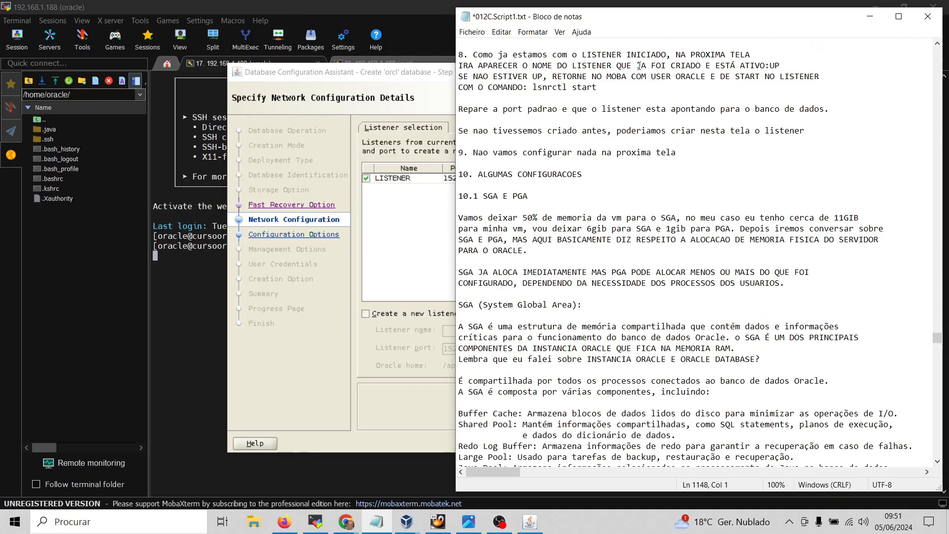
{"action": "left_click", "coordinate": [608, 87]}
{"action": "left_click_drag", "start_coordinate": [608, 87], "coordinate": [531, 85]}
{"action": "key", "text": "ctrl+c"}
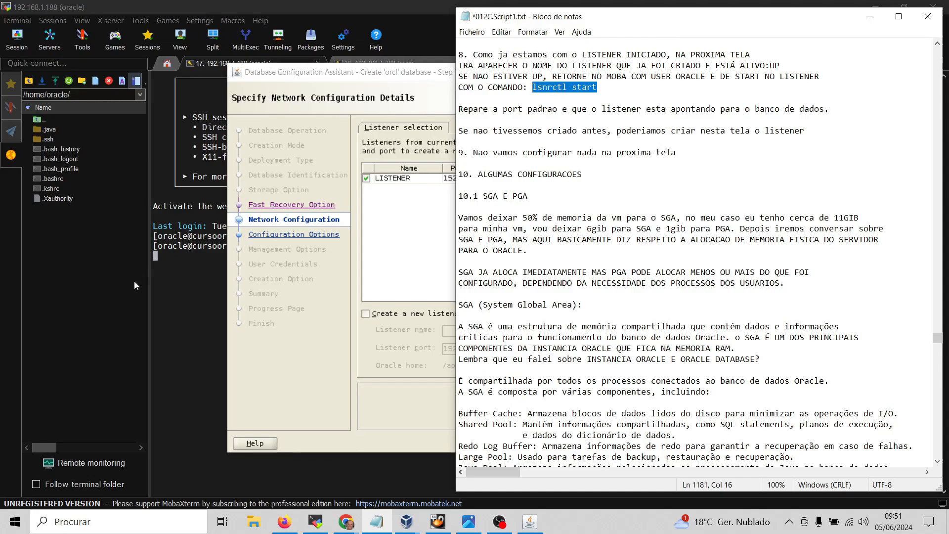
{"action": "left_click", "coordinate": [121, 268]}
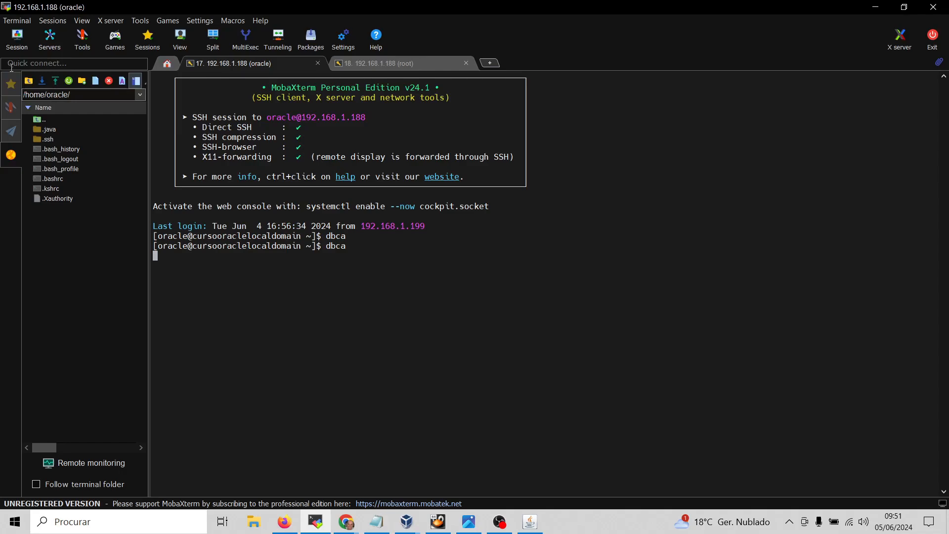
Run 'lsnrctl start' in the root session; it fails with NL-00280 permission denied on listener.log
{"action": "left_click", "coordinate": [11, 84]}
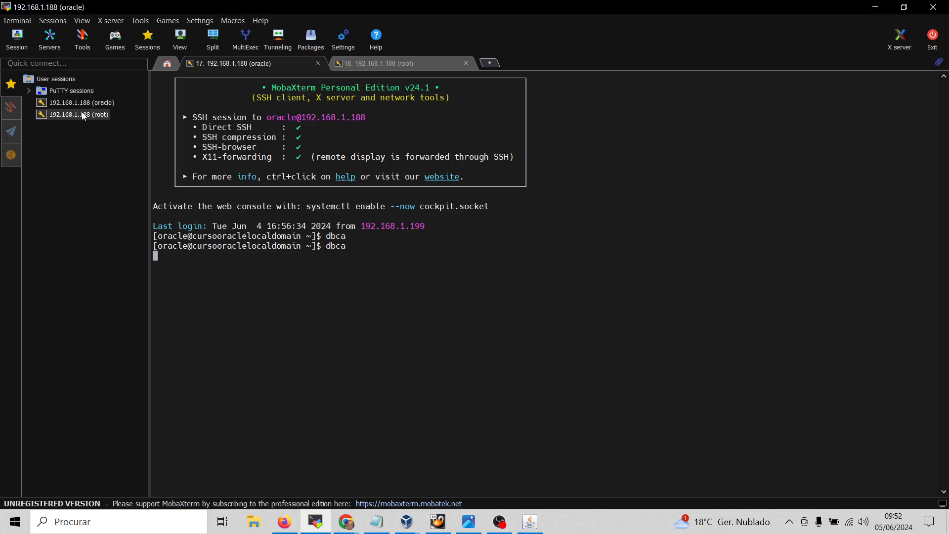
{"action": "left_click", "coordinate": [407, 67]}
{"action": "right_click", "coordinate": [367, 293]}
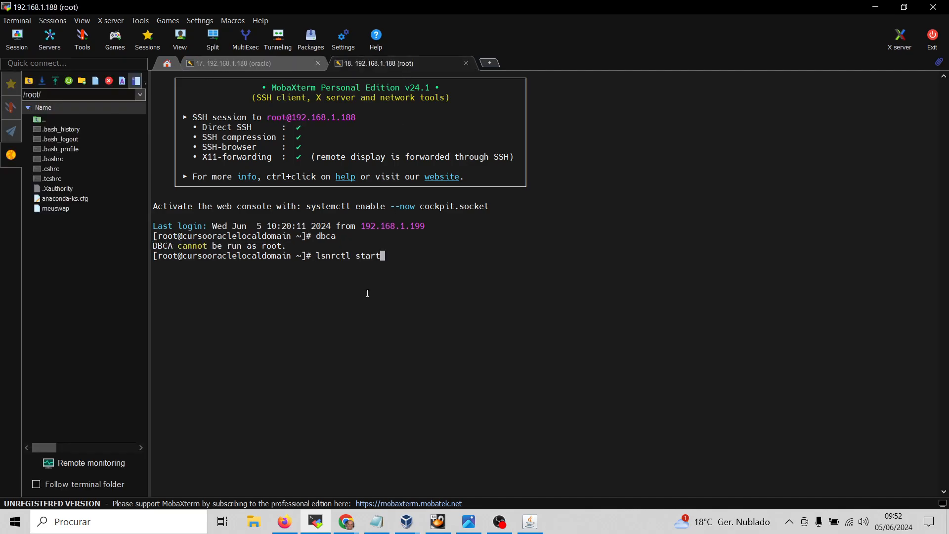
{"action": "key", "text": "Return"}
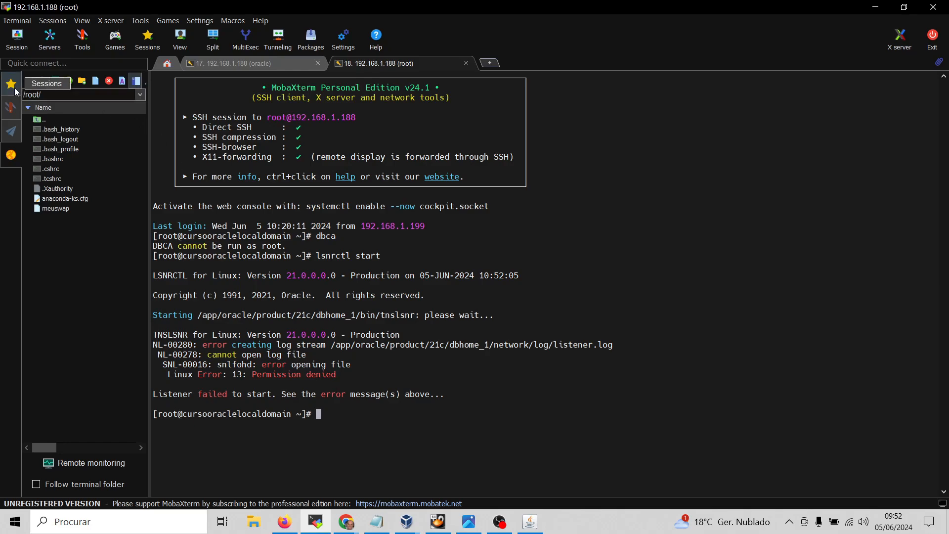
Open a new oracle-user session and run 'lsnrctl start' to start LISTENER on port 1521
{"action": "left_click", "coordinate": [13, 84]}
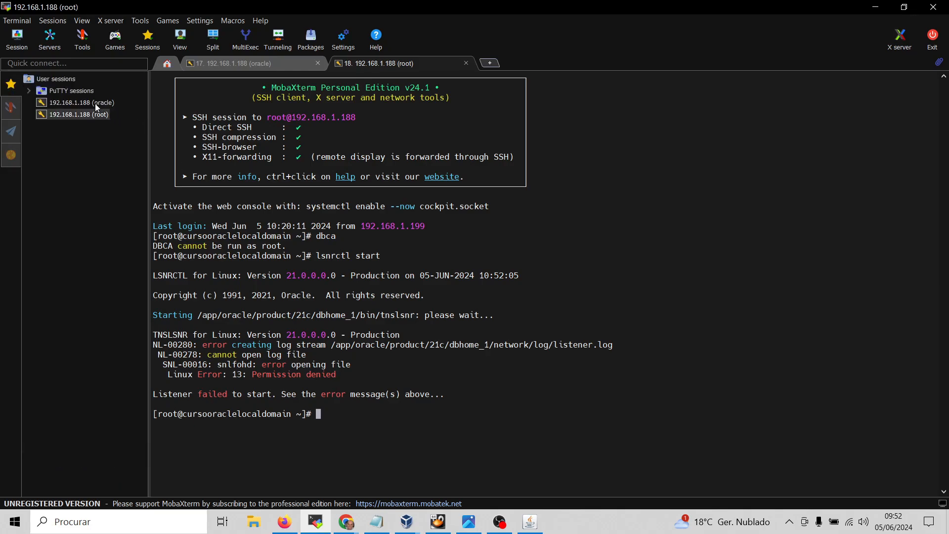
{"action": "double_click", "coordinate": [82, 104]}
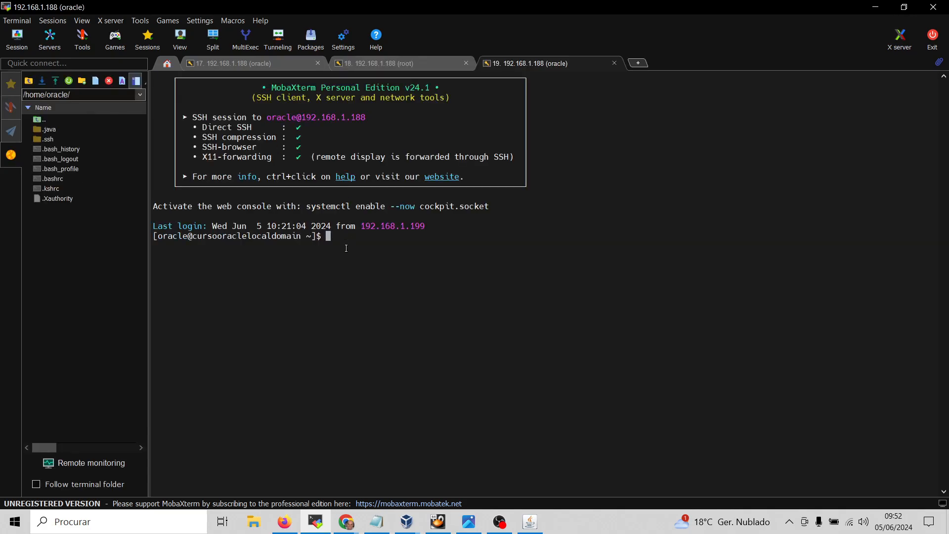
{"action": "type", "text": "lsnrctl start"}
{"action": "key", "text": "Return"}
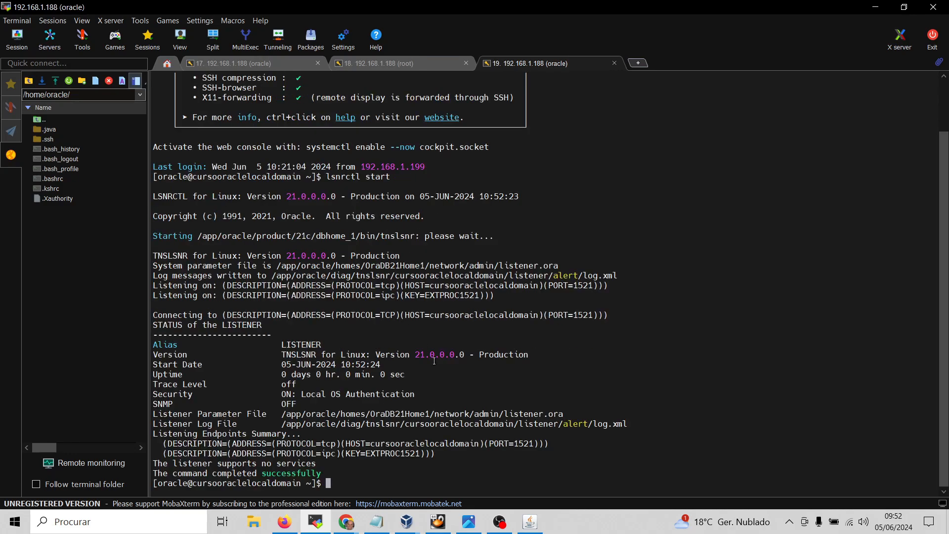
Confirm the listener with 'lsnrctl status' and return to the dbca session tab
{"action": "key", "text": "Up"}
{"action": "key", "text": "BackSpace"}
{"action": "key", "text": "BackSpace"}
{"action": "type", "text": "tus"}
{"action": "key", "text": "Return"}
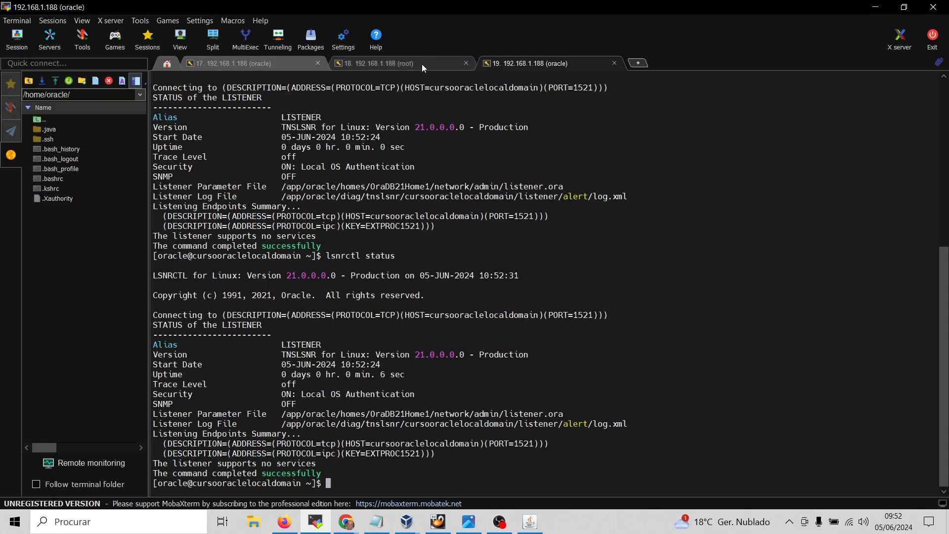
{"action": "left_click", "coordinate": [283, 65]}
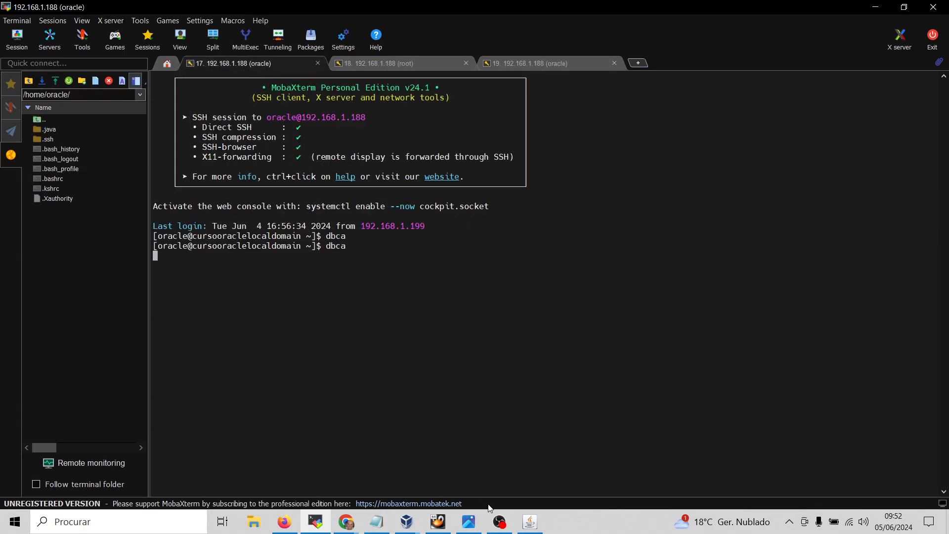
Recheck Network Configuration so LISTENER shows Up, then advance to step 8, Data Vault Option
{"action": "left_click", "coordinate": [534, 525]}
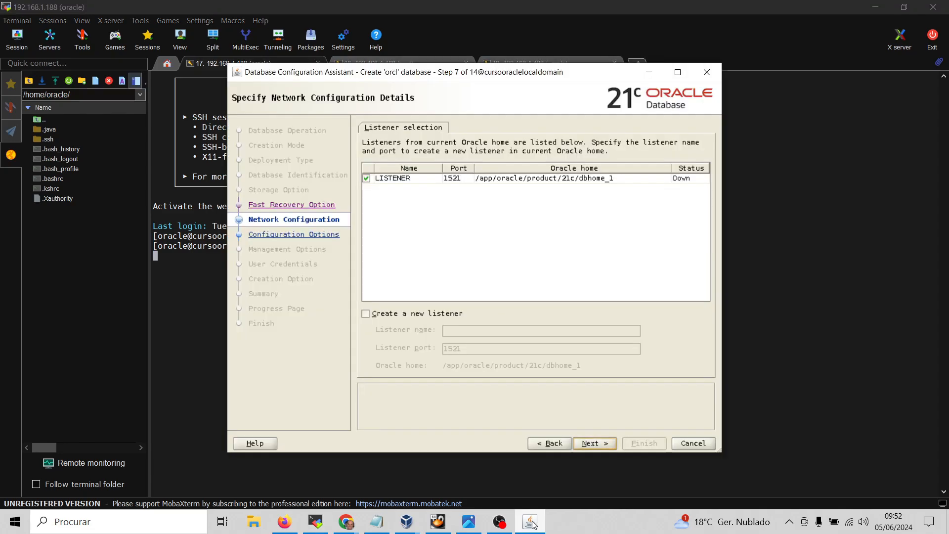
{"action": "left_click", "coordinate": [556, 446]}
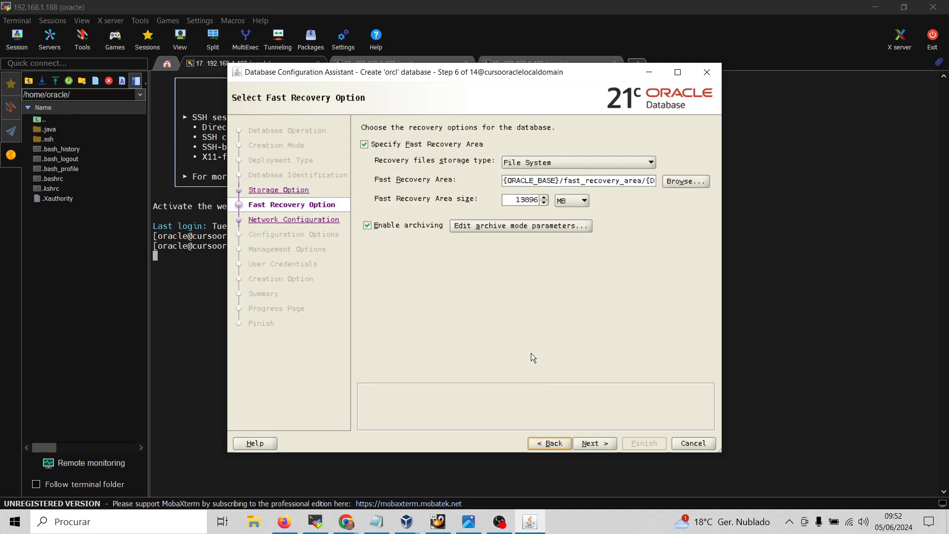
{"action": "left_click", "coordinate": [590, 444]}
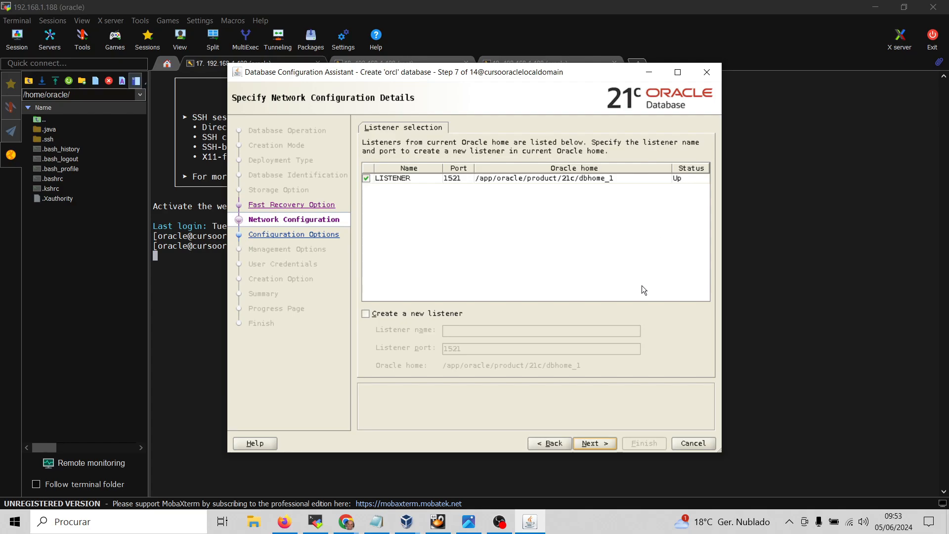
{"action": "left_click", "coordinate": [590, 443]}
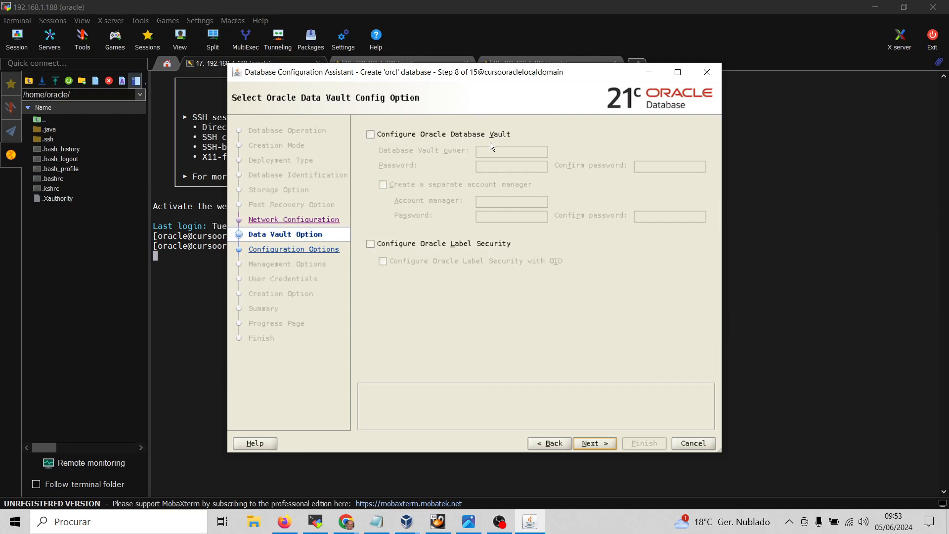
Advance to step 9, Configuration Options, showing SGA 3189 MB and PGA 1063 MB
{"action": "left_click", "coordinate": [595, 443]}
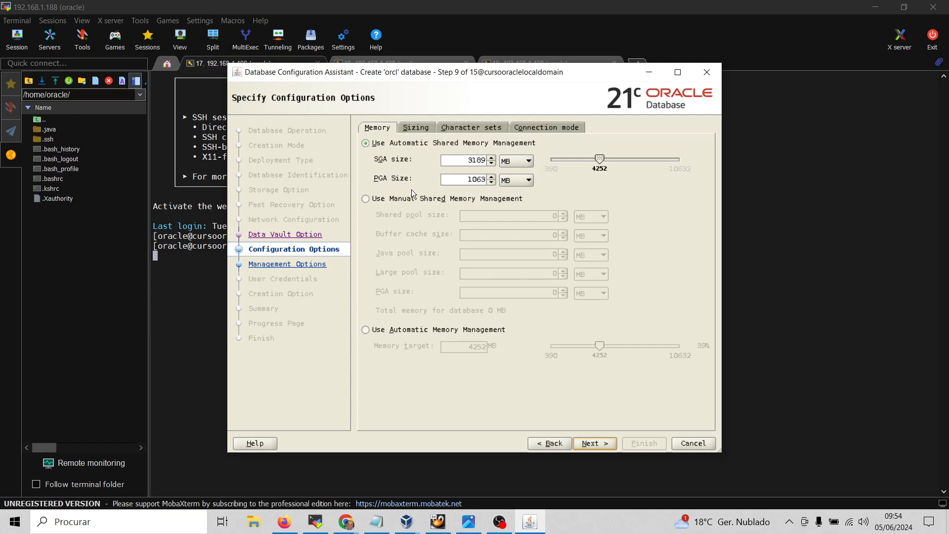
Switch DBCA memory to Use Manual Shared Memory Management and select the Shared pool size field
{"action": "left_click", "coordinate": [366, 199]}
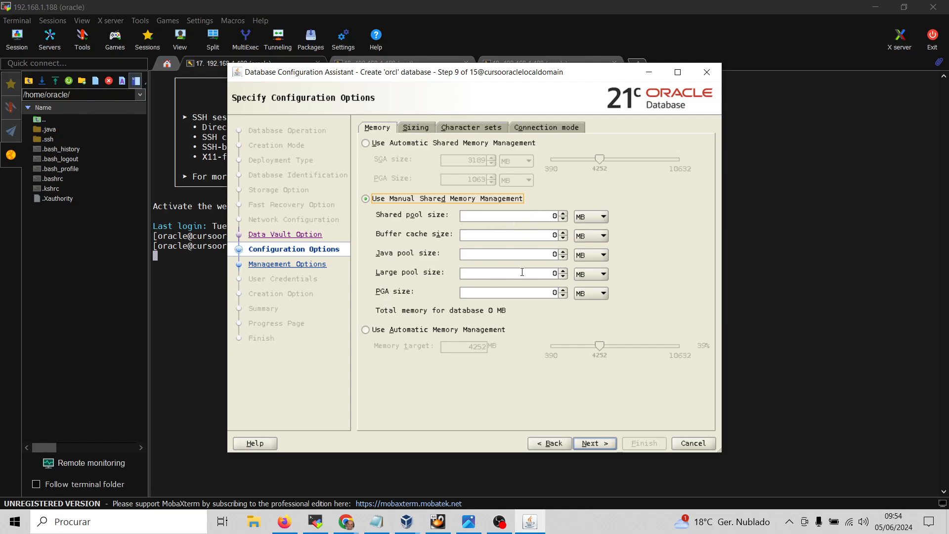
{"action": "left_click", "coordinate": [532, 215]}
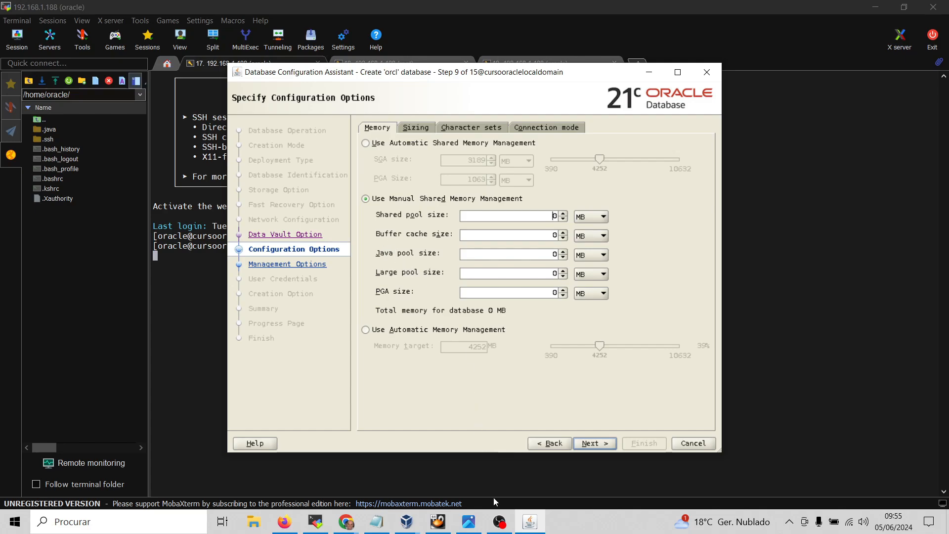
Bring up 'sga e pga.webp' in Photos, check its file details, and zoom the diagram to 146%
{"action": "left_click", "coordinate": [469, 522]}
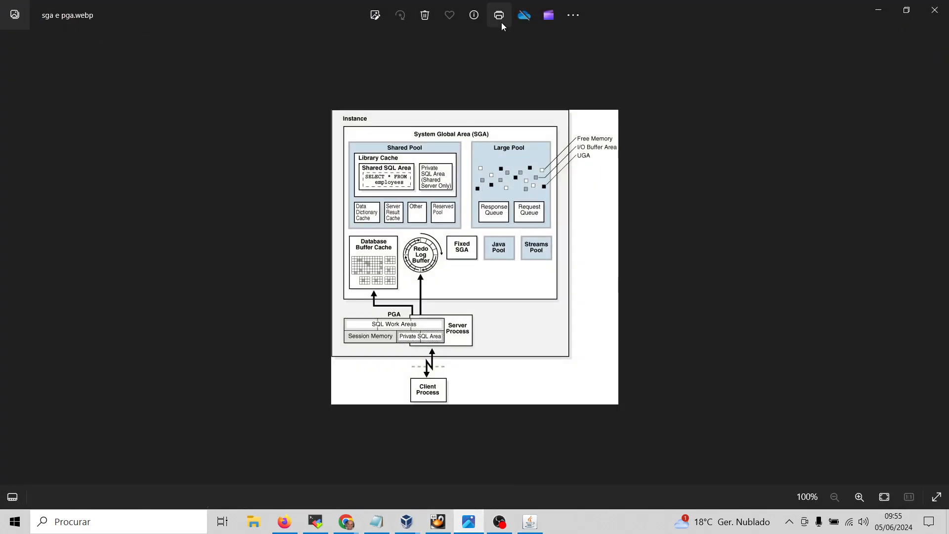
{"action": "left_click", "coordinate": [474, 15]}
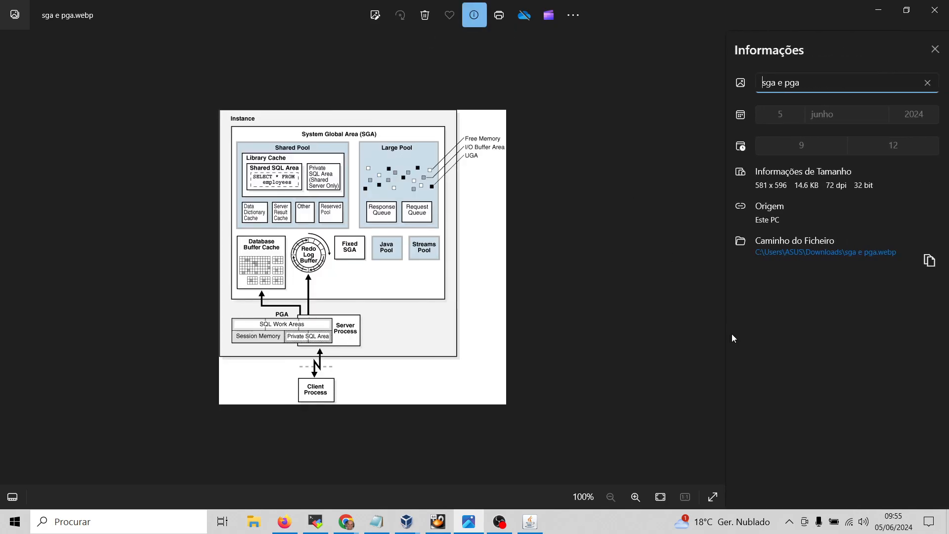
{"action": "left_click", "coordinate": [732, 335]}
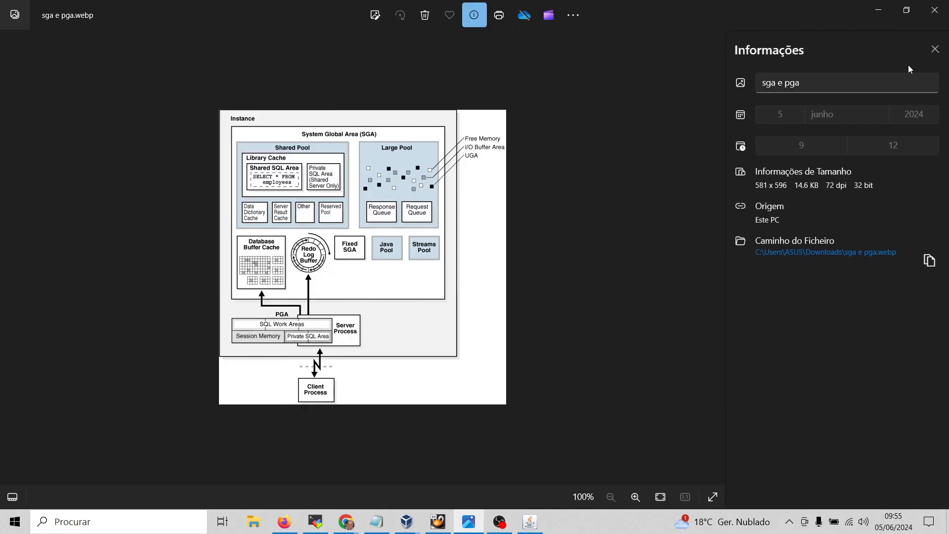
{"action": "left_click", "coordinate": [935, 50]}
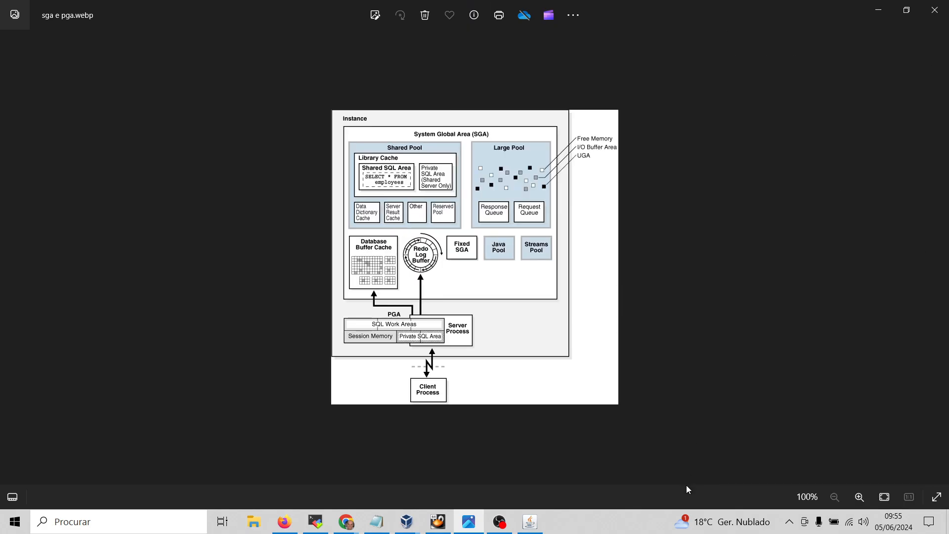
{"action": "left_click", "coordinate": [860, 497]}
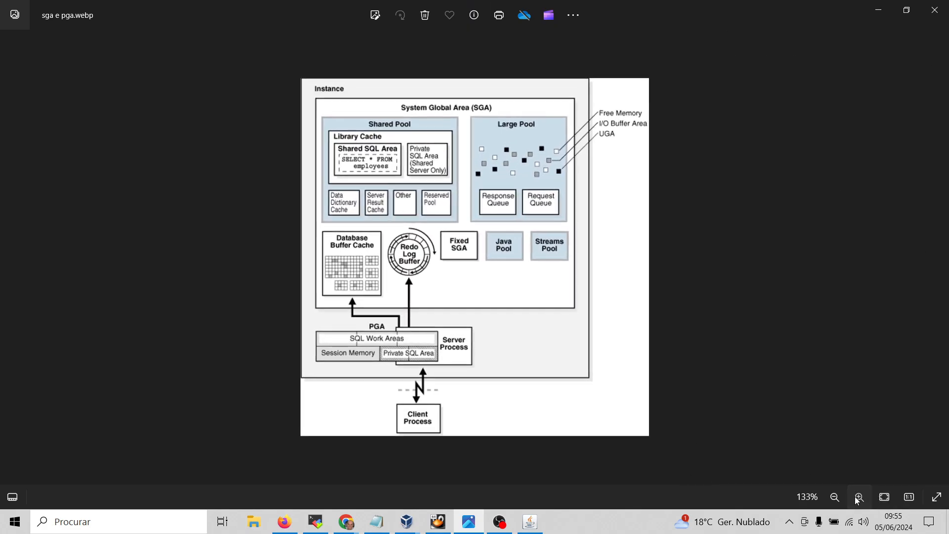
{"action": "left_click", "coordinate": [857, 500]}
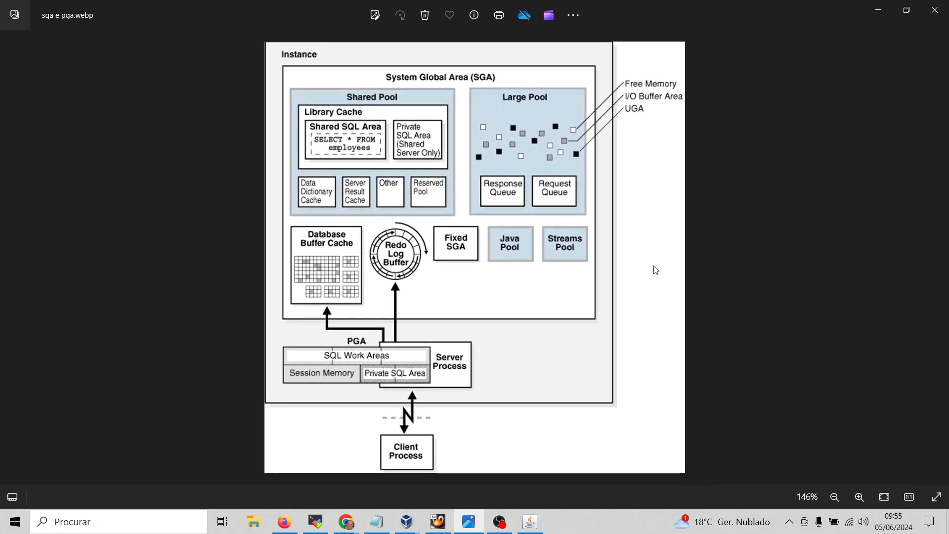